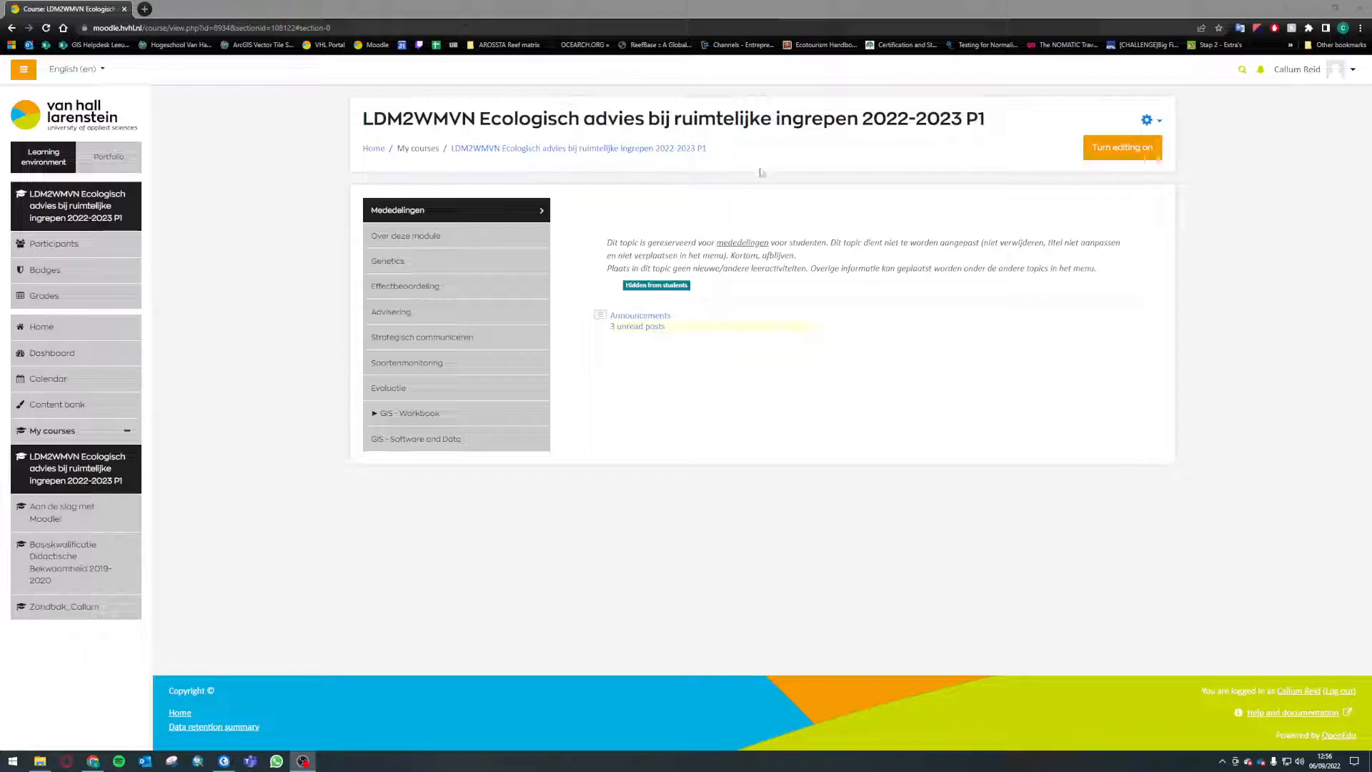
Step: Review the GIS Workbook and additional databases folders under GIS - Software and Data, and check the extracted data folders in File Explorer
left_click(418, 443)
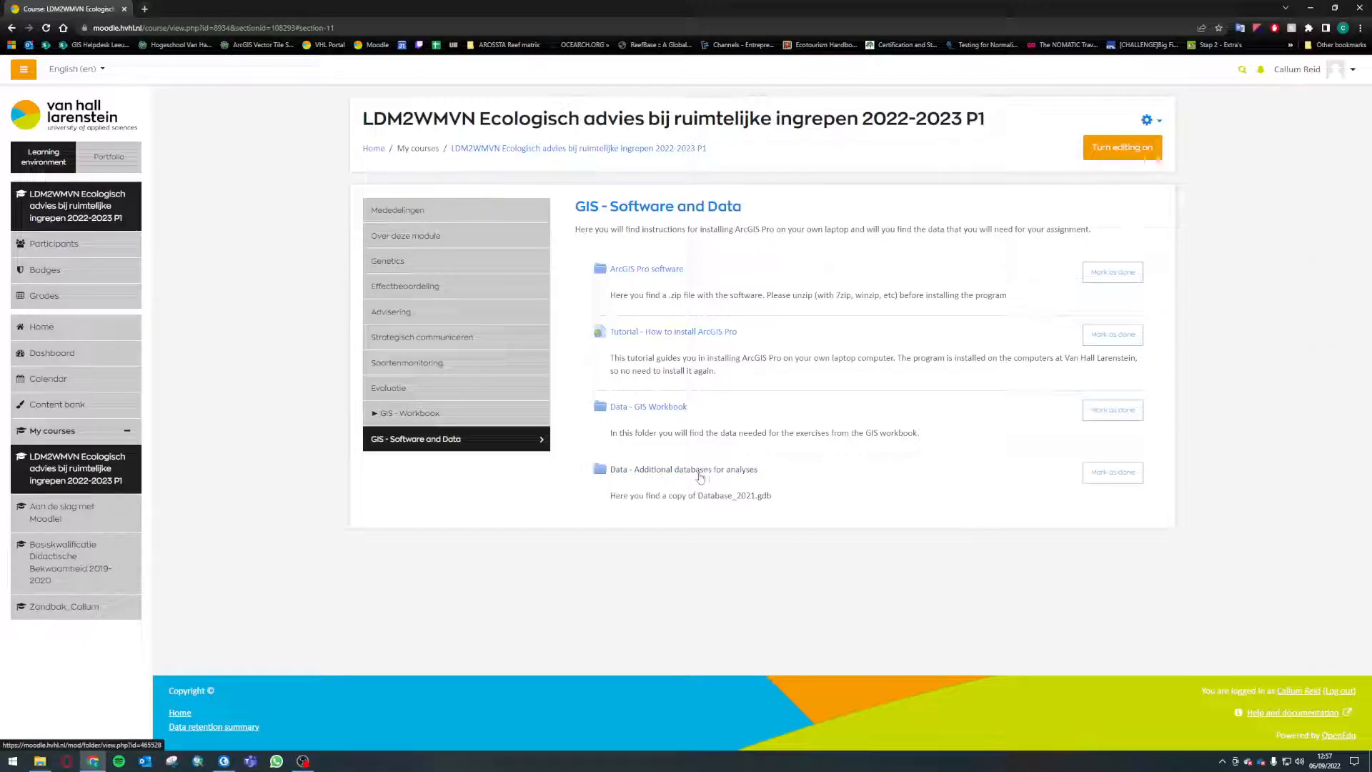
left_click(638, 412)
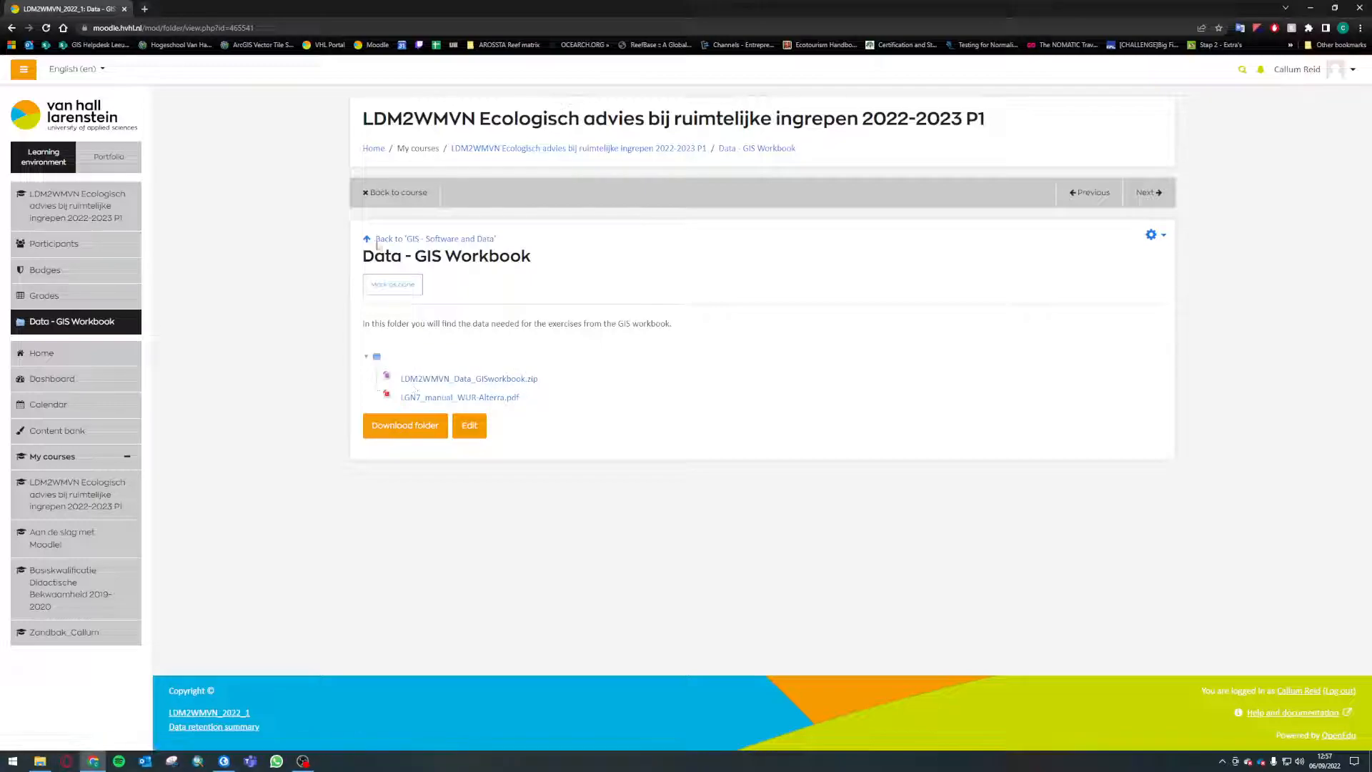
left_click(395, 192)
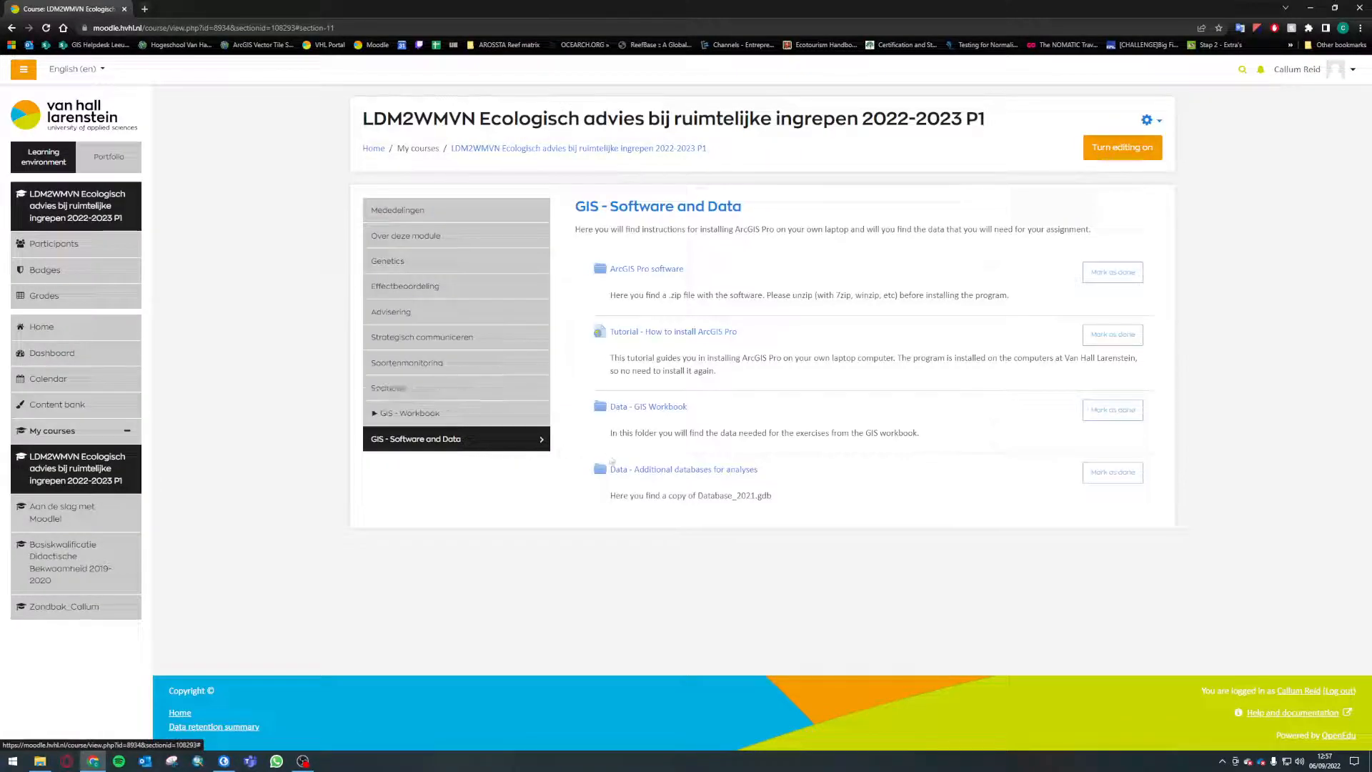
left_click(643, 469)
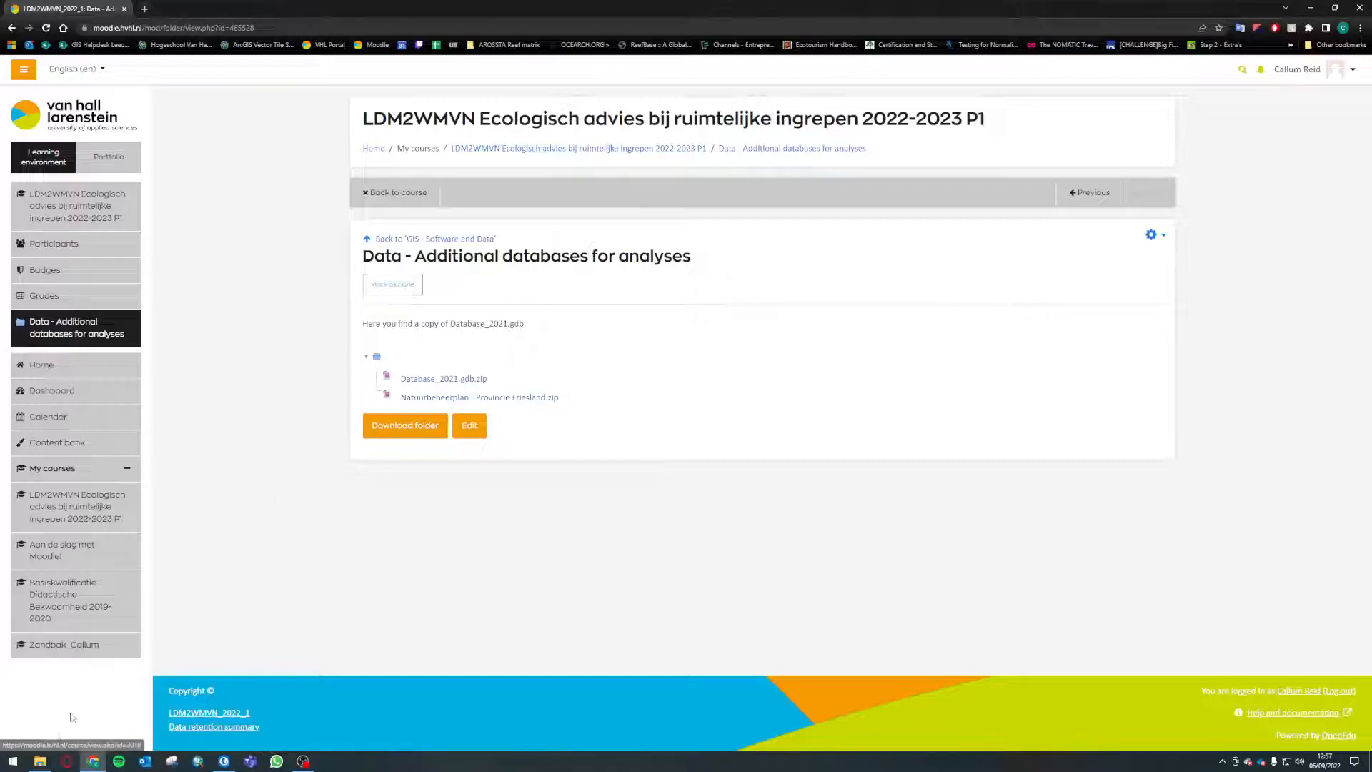
left_click(40, 761)
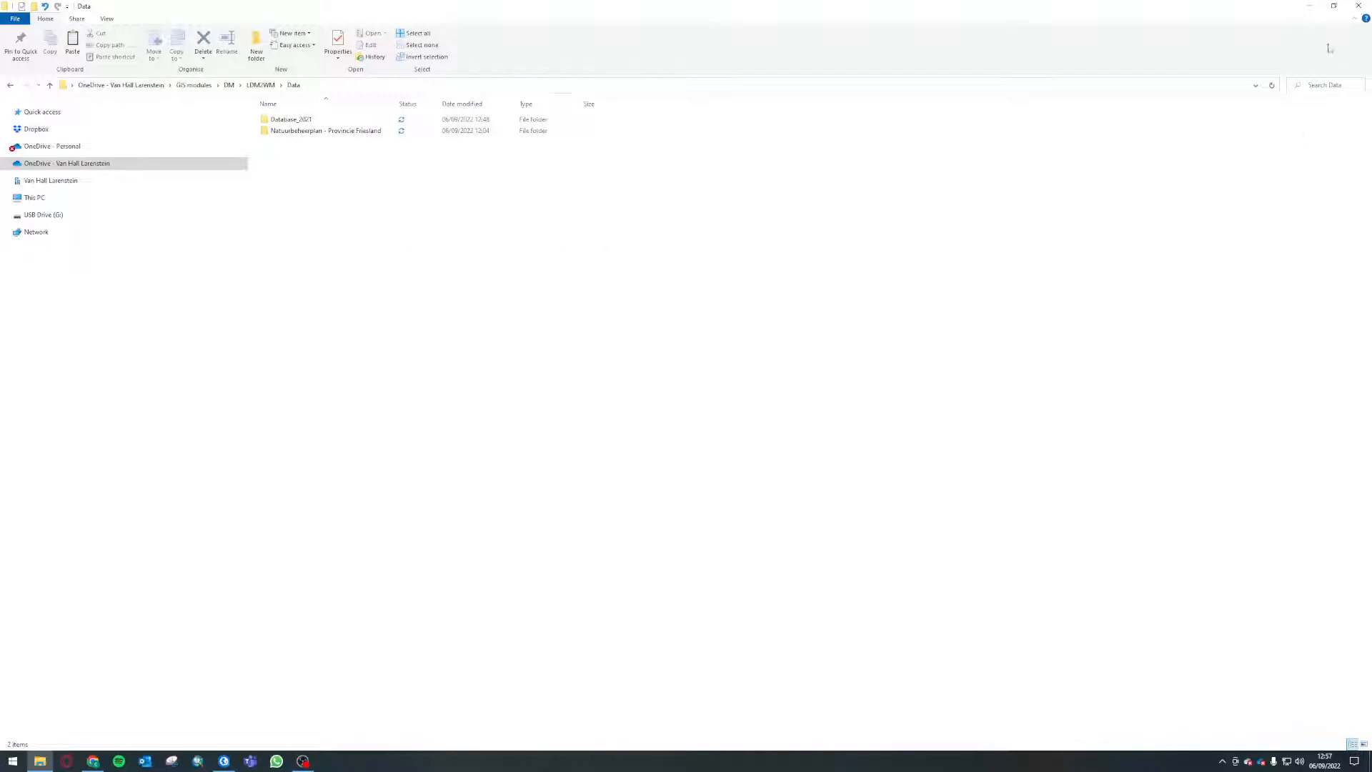
left_click(1313, 9)
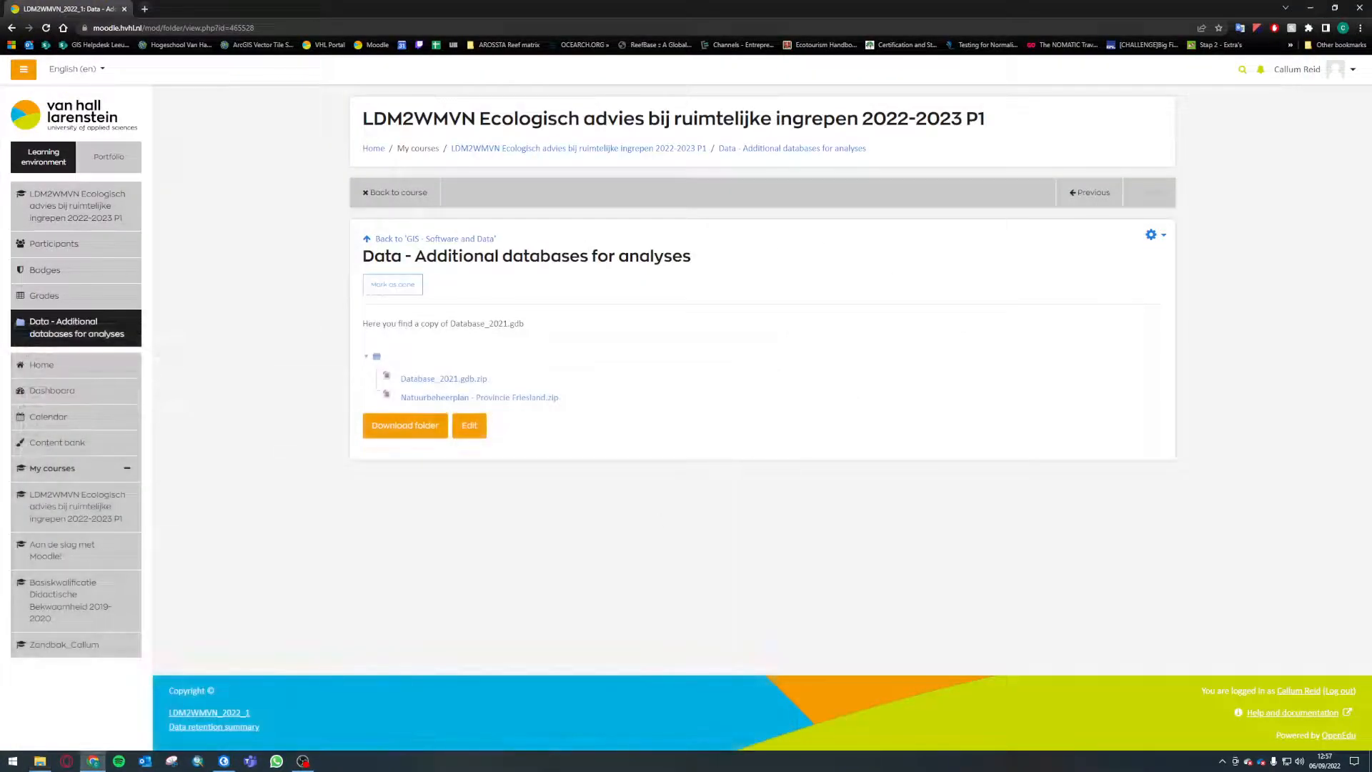
Step: Switch to ArcGIS Pro and remove the LDM2 project from the recent projects
left_click(223, 760)
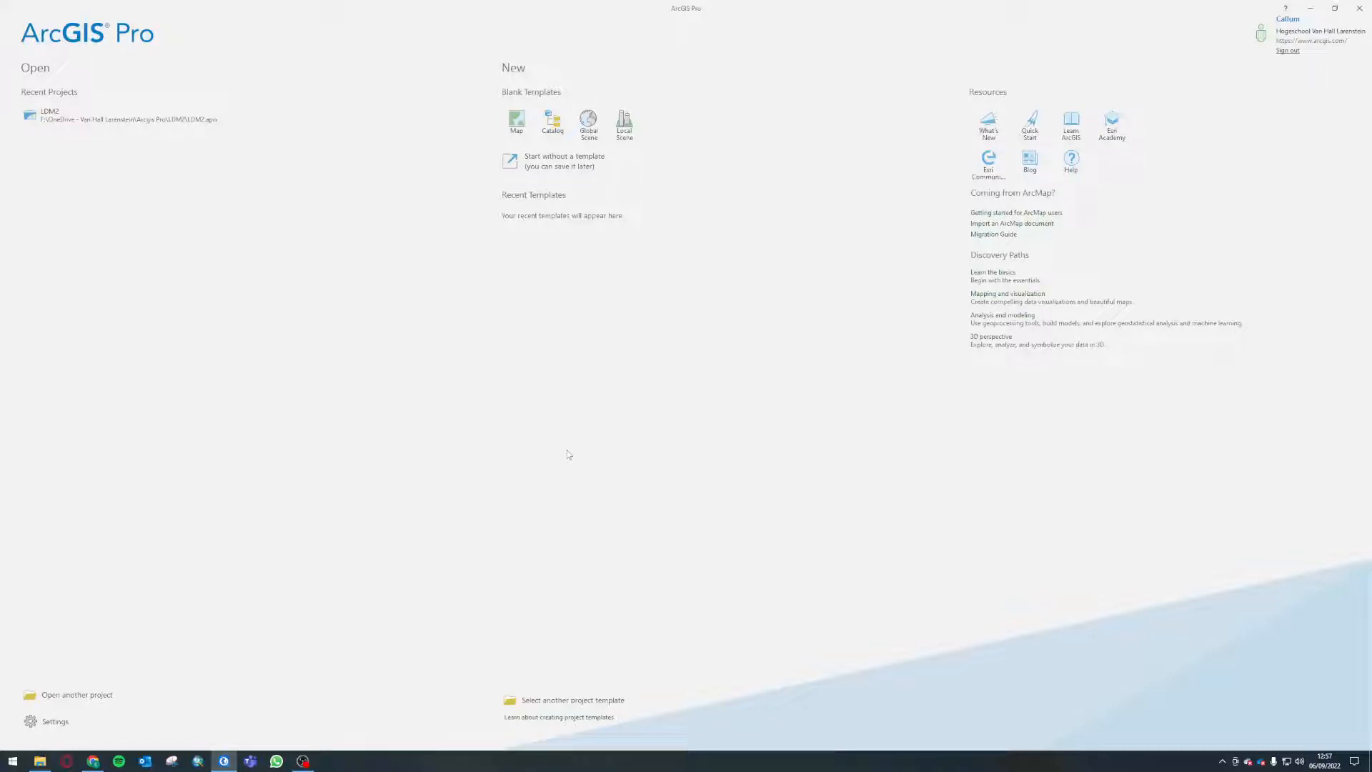
right_click(141, 119)
left_click(216, 129)
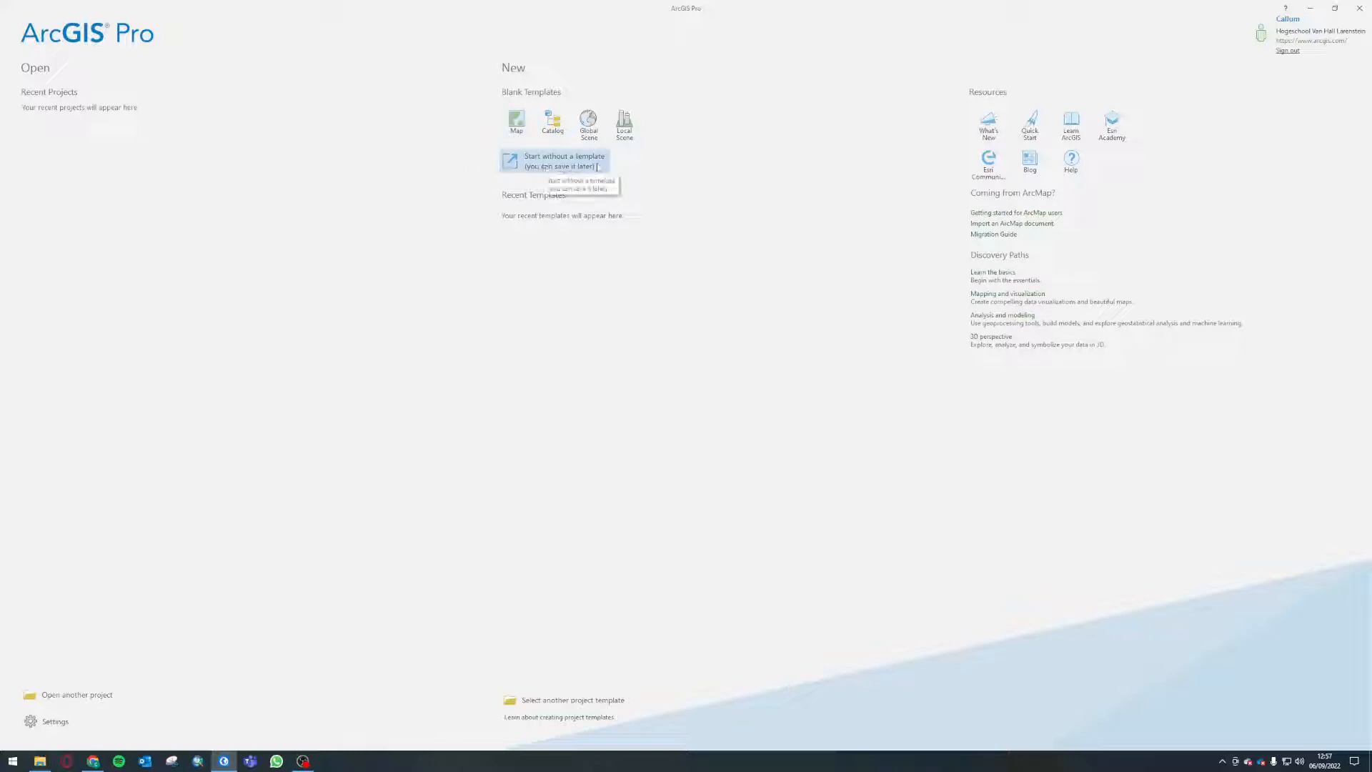
Step: Start a new project from the blank Map template and name it LDM2WM
left_click(517, 120)
left_click_drag(625, 355, 478, 355)
type("LDM2WM")
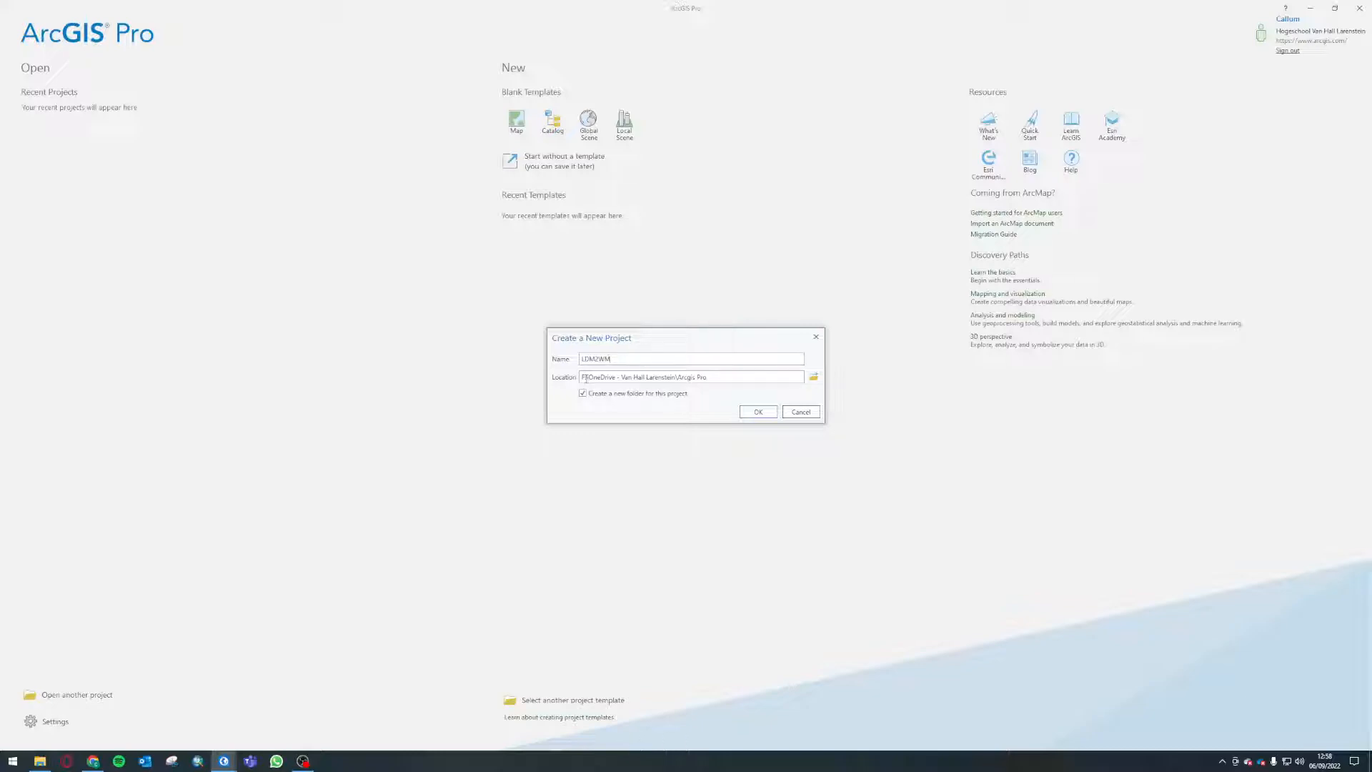
Step: Set the new project's location to the LDM2WM folder inside DM and create the project
left_click_drag(672, 376, 589, 378)
left_click(715, 378)
left_click(812, 381)
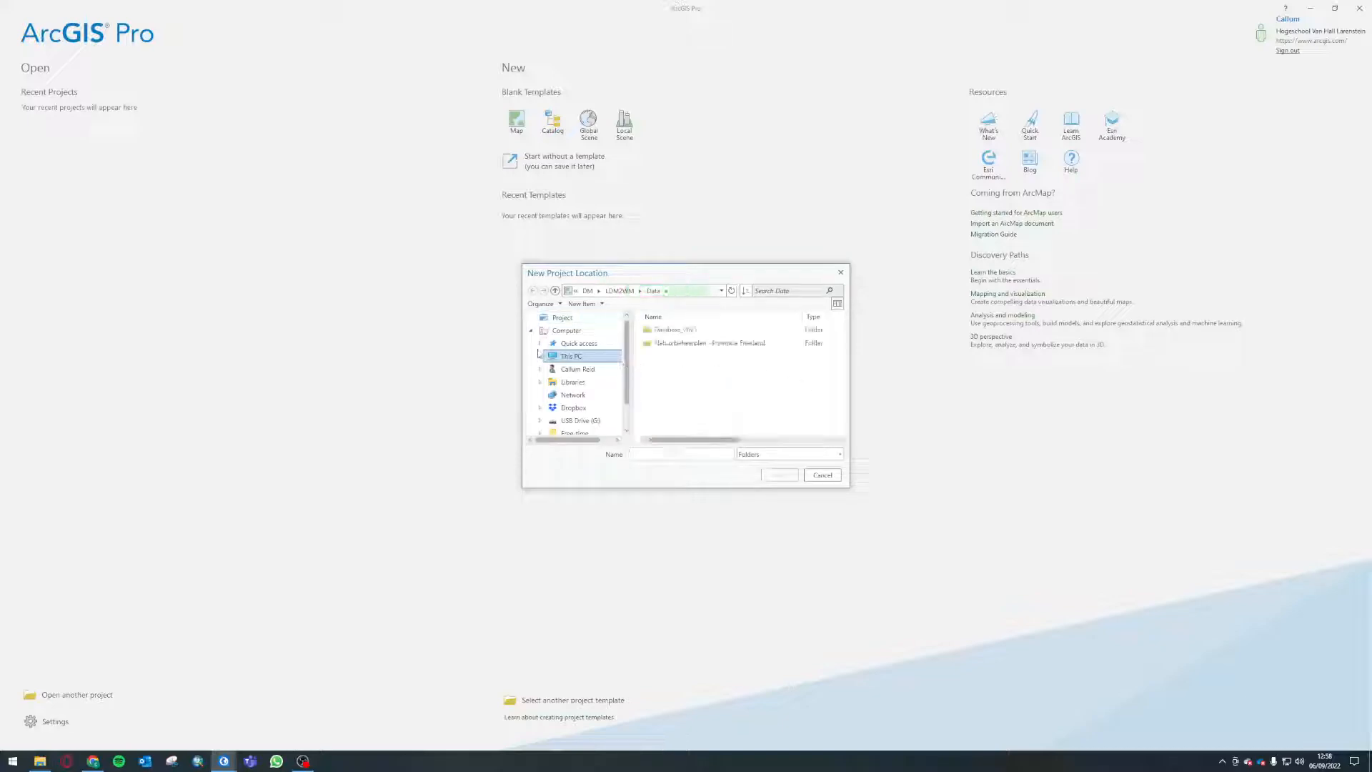
left_click(575, 407)
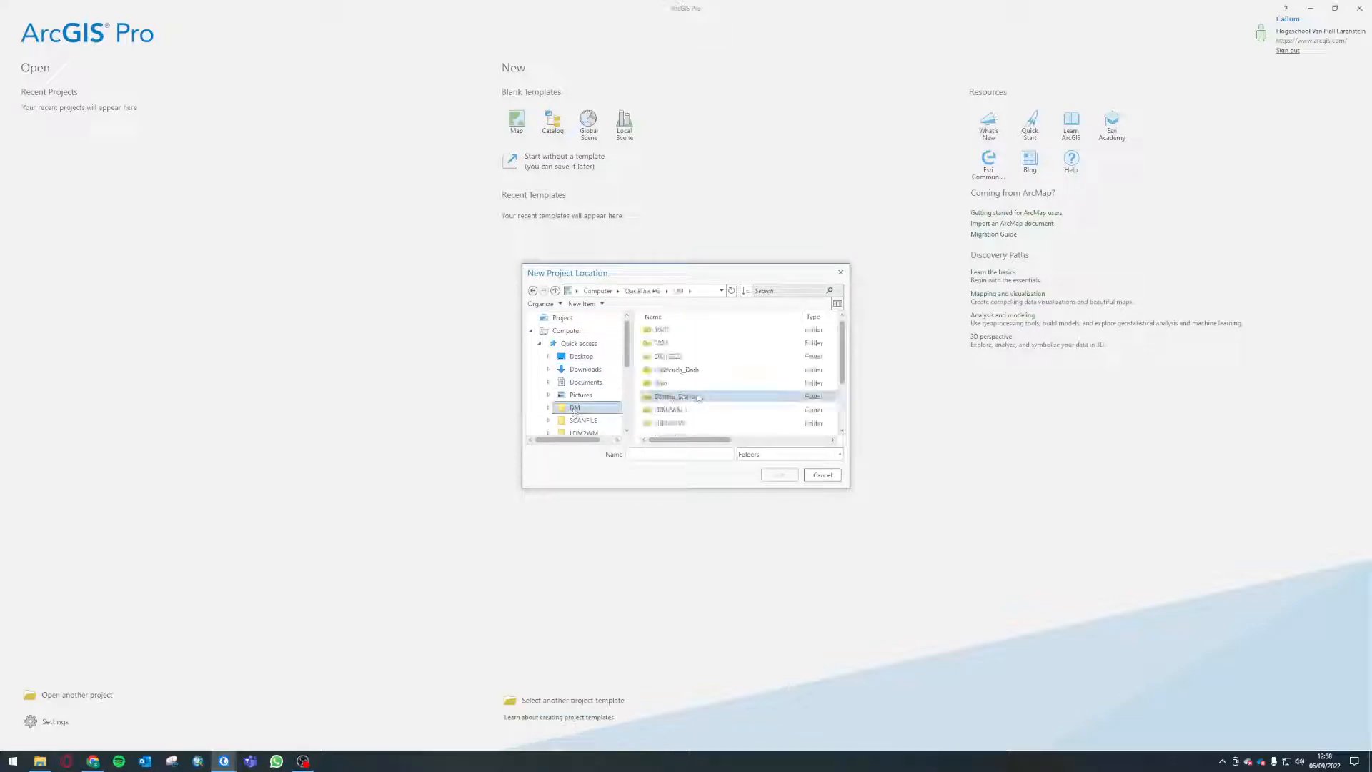
left_click(673, 413)
left_click(675, 412)
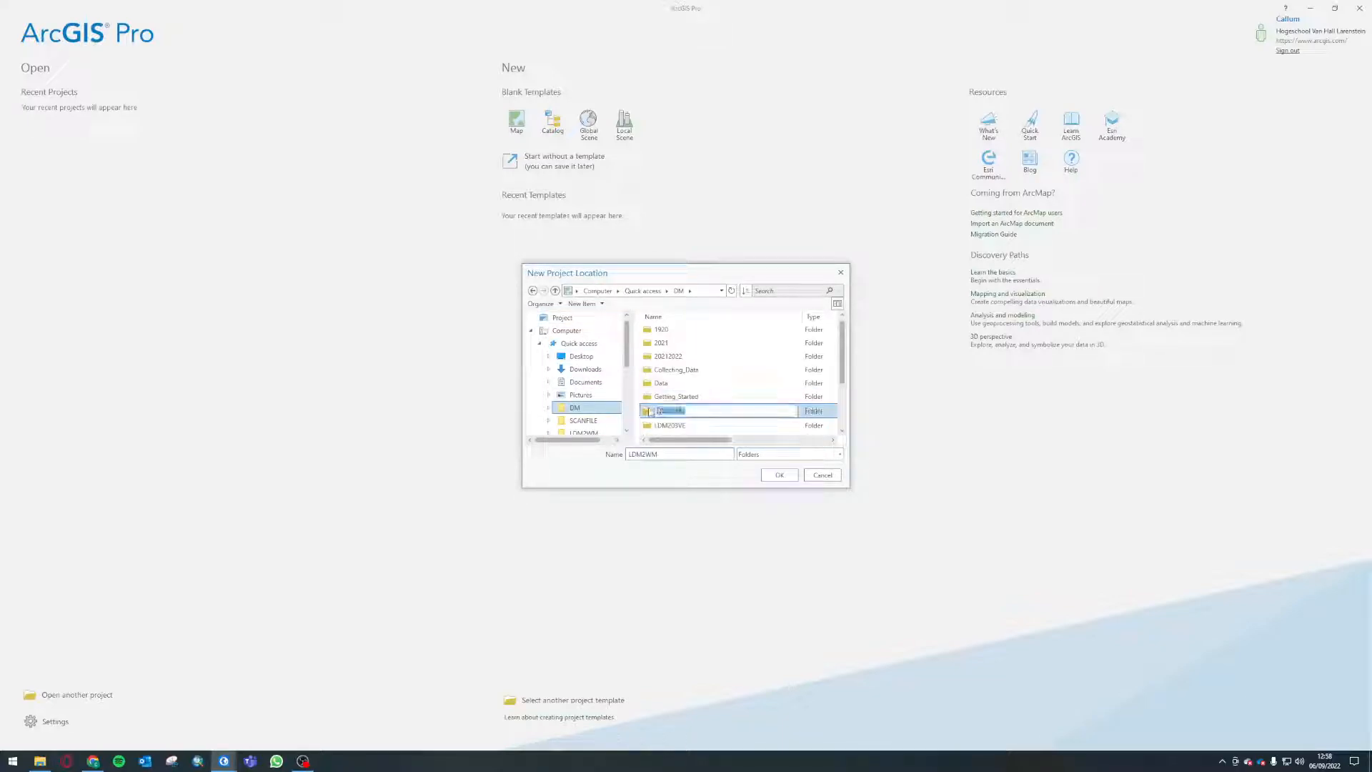
double_click(649, 412)
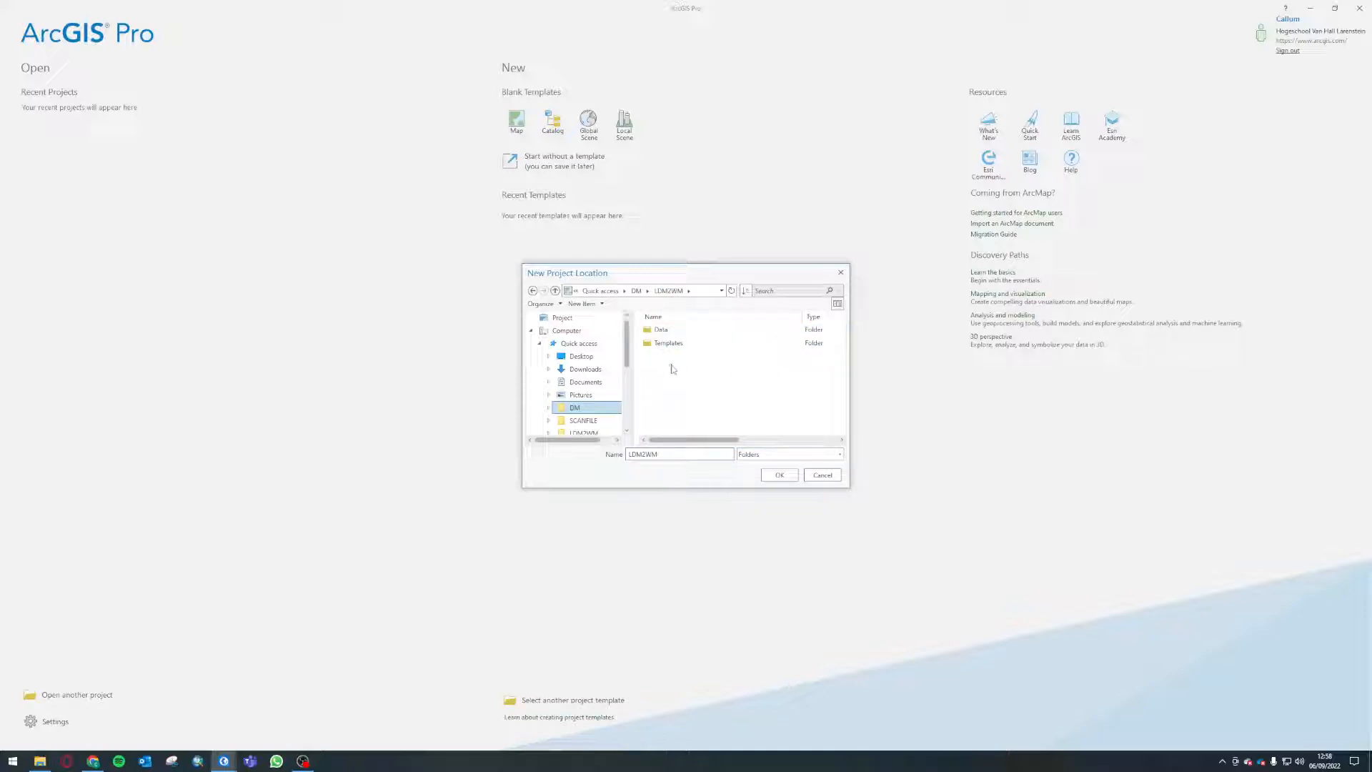
left_click(777, 475)
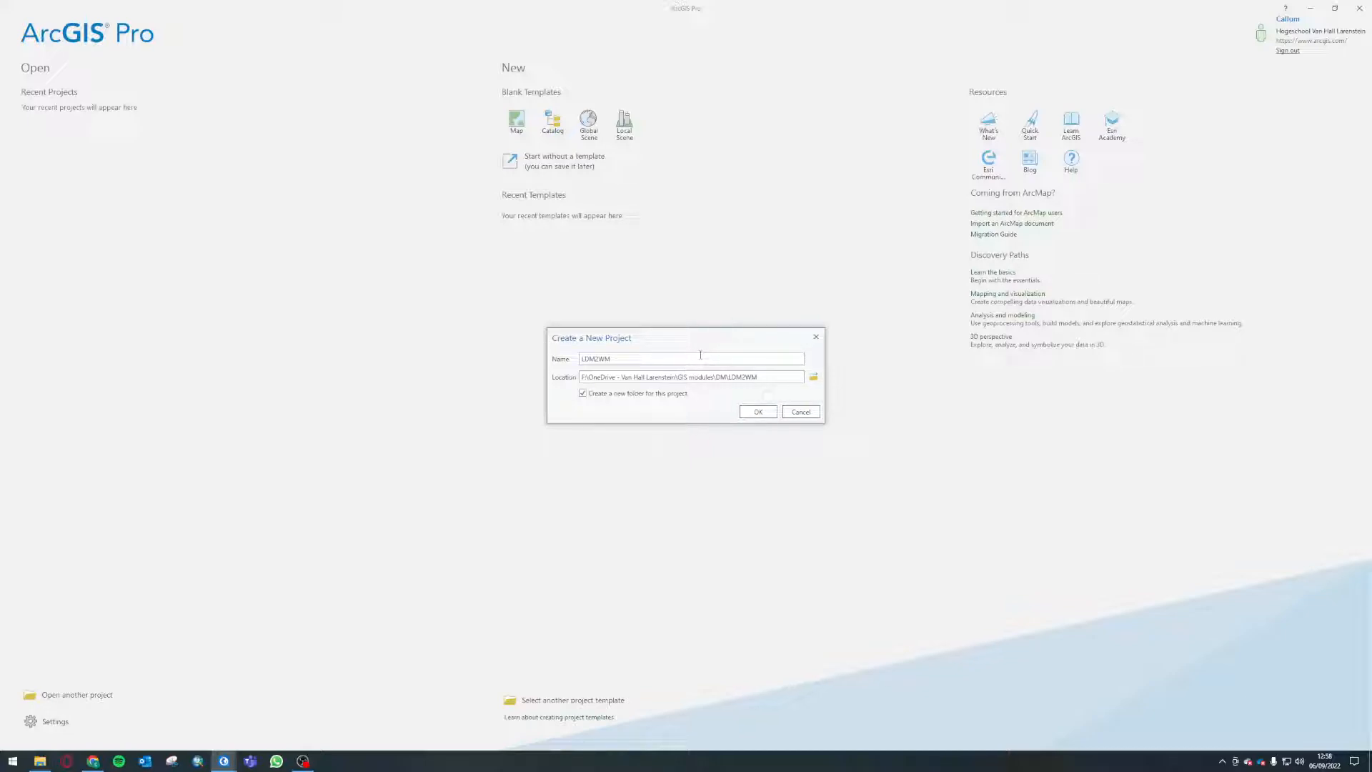
left_click(752, 413)
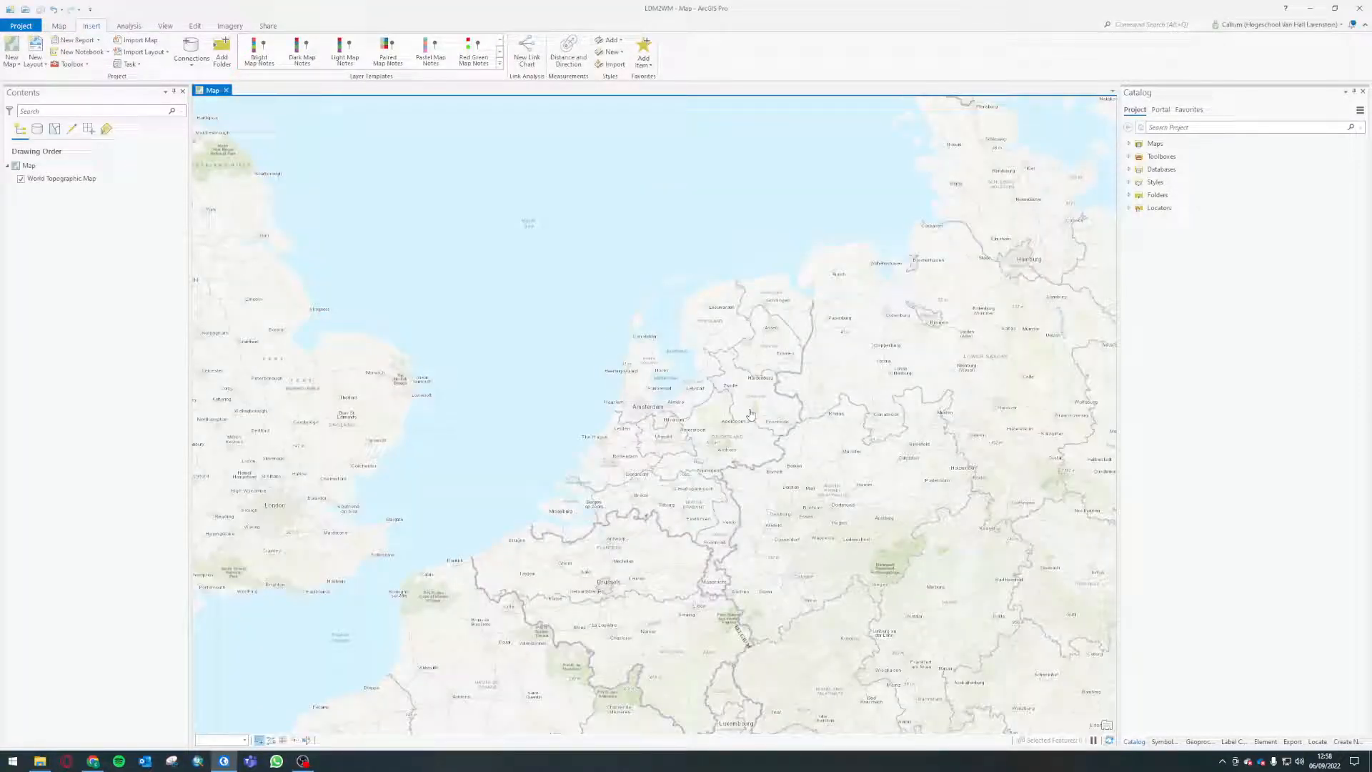
Step: Examine the World Topographic Map basemap at world scale and then around the Netherlands
left_click(62, 179)
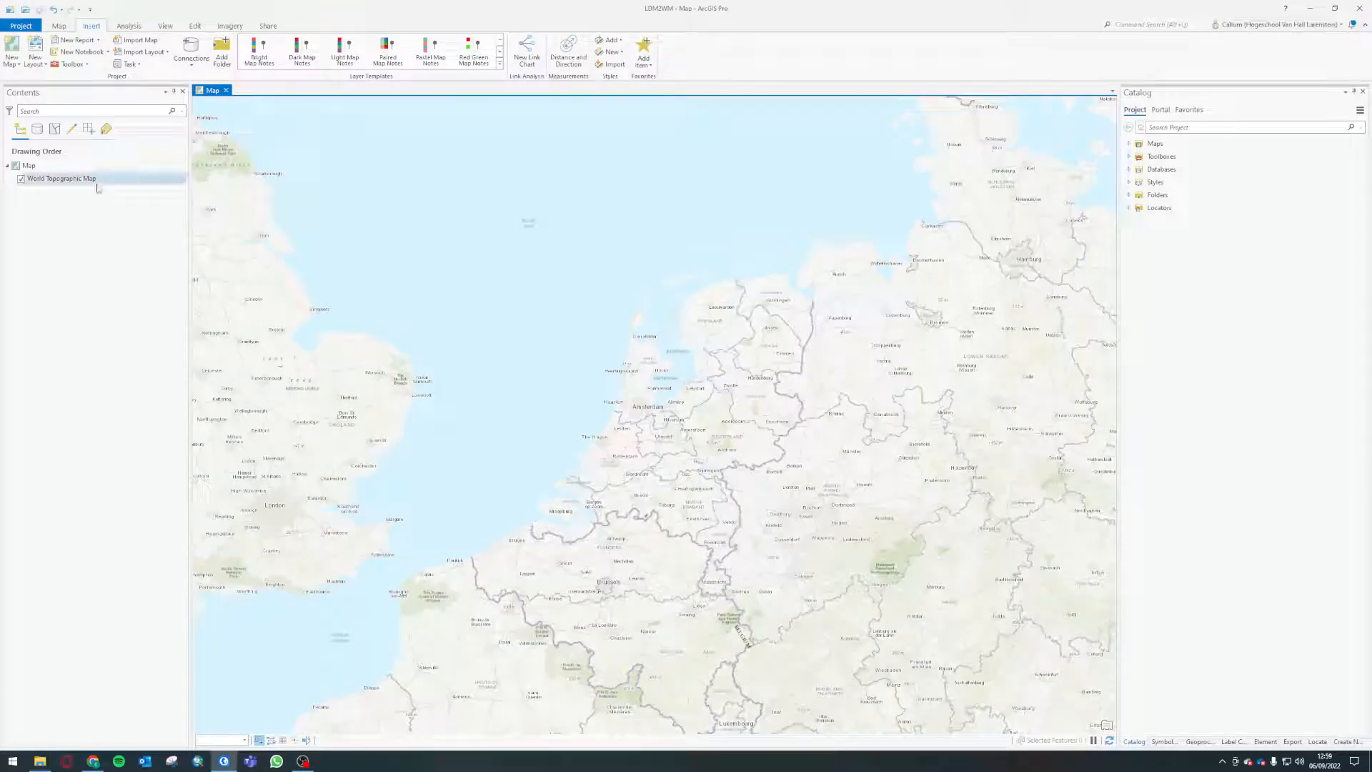
scroll(829, 528, "down", 4)
scroll(829, 528, "down", 4)
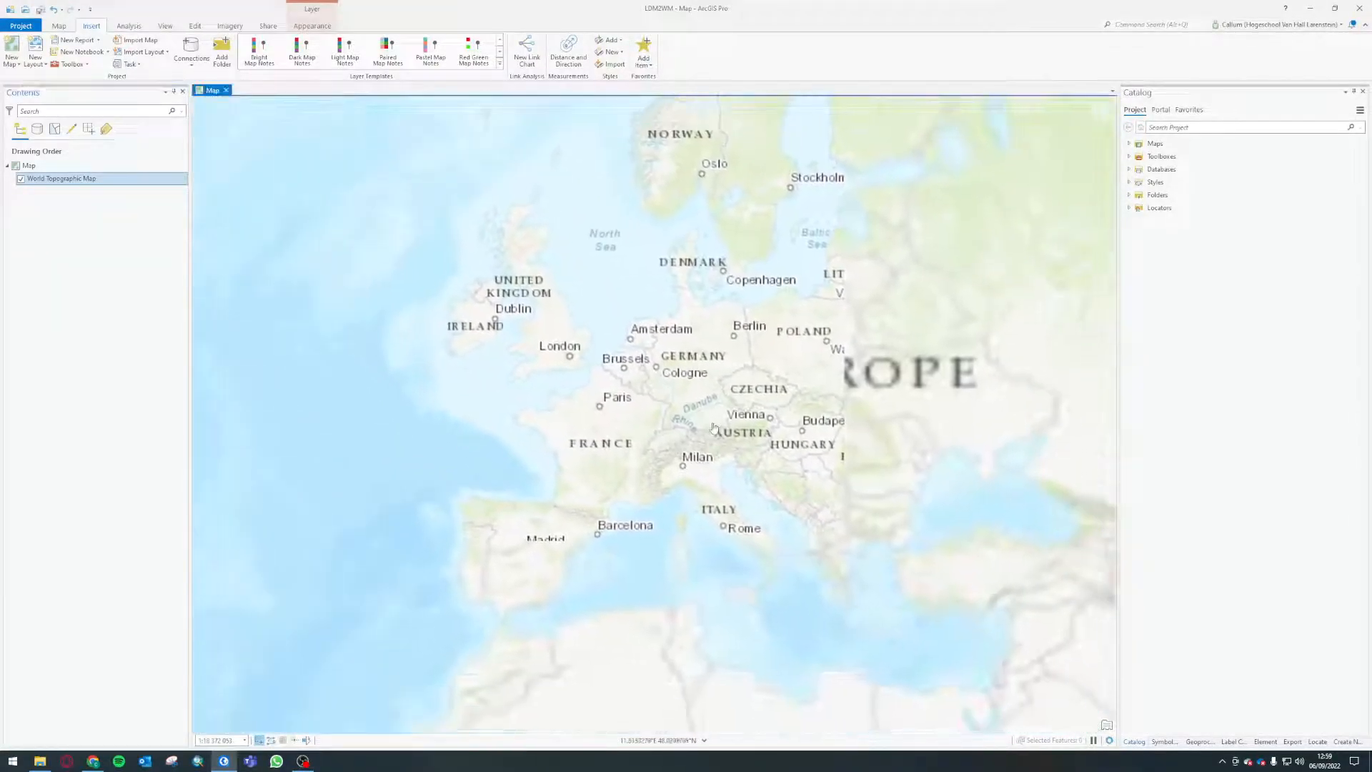
scroll(720, 418, "up", 1)
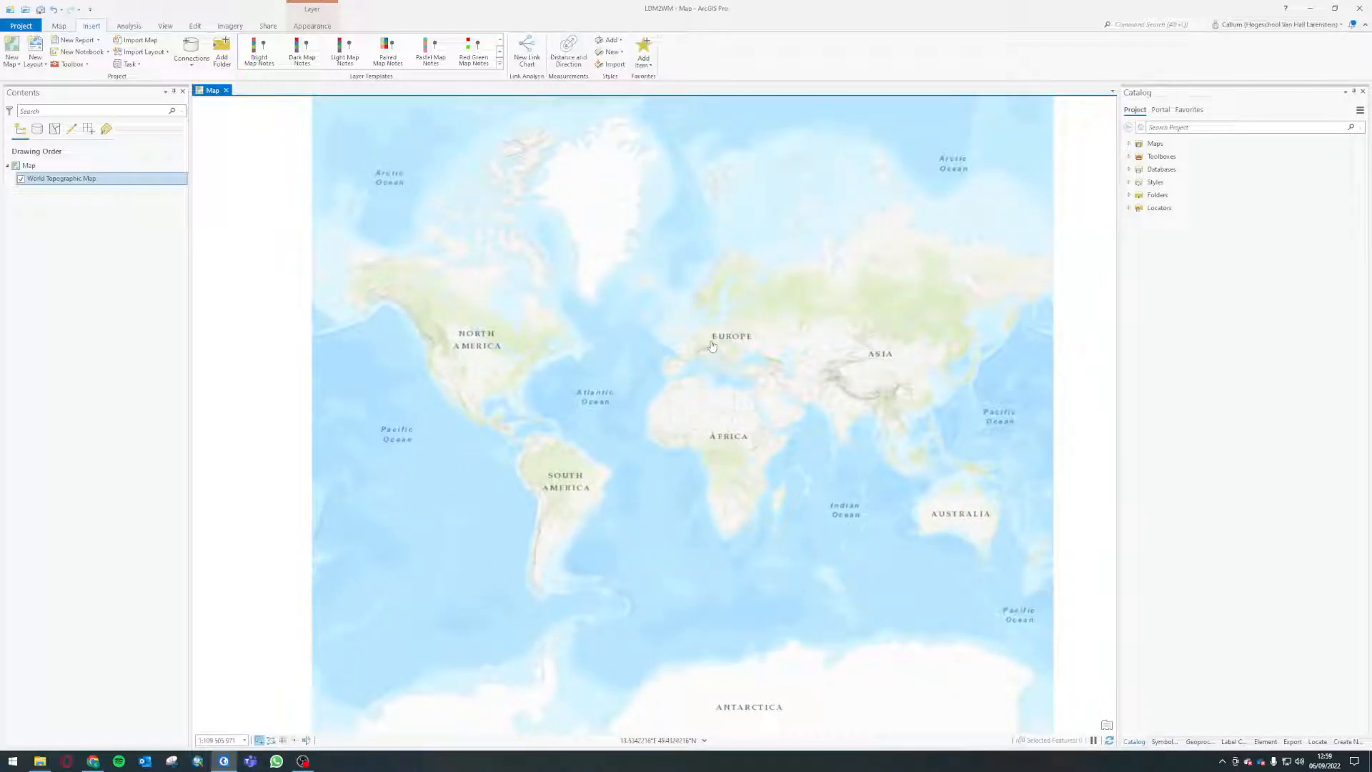
scroll(733, 375, "up", 1)
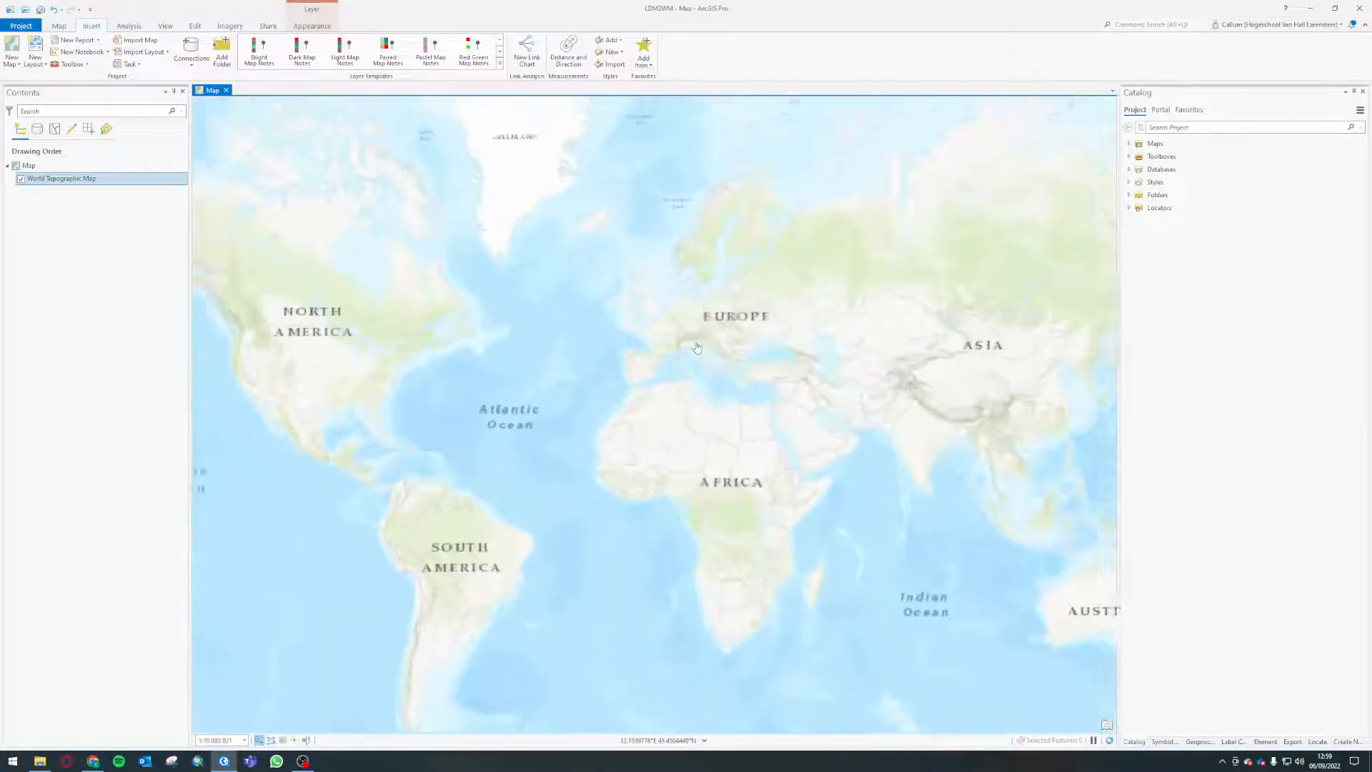
scroll(697, 348, "up", 4)
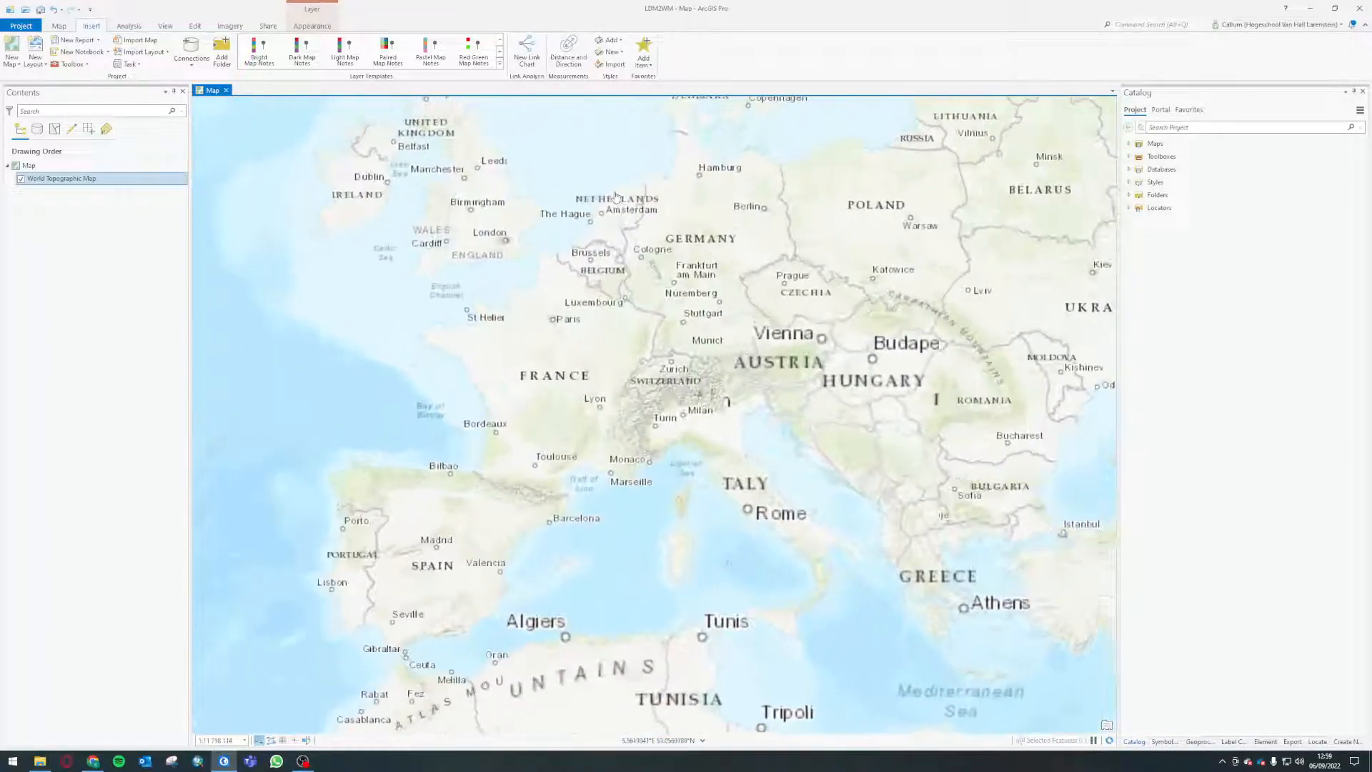
scroll(616, 197, "up", 4)
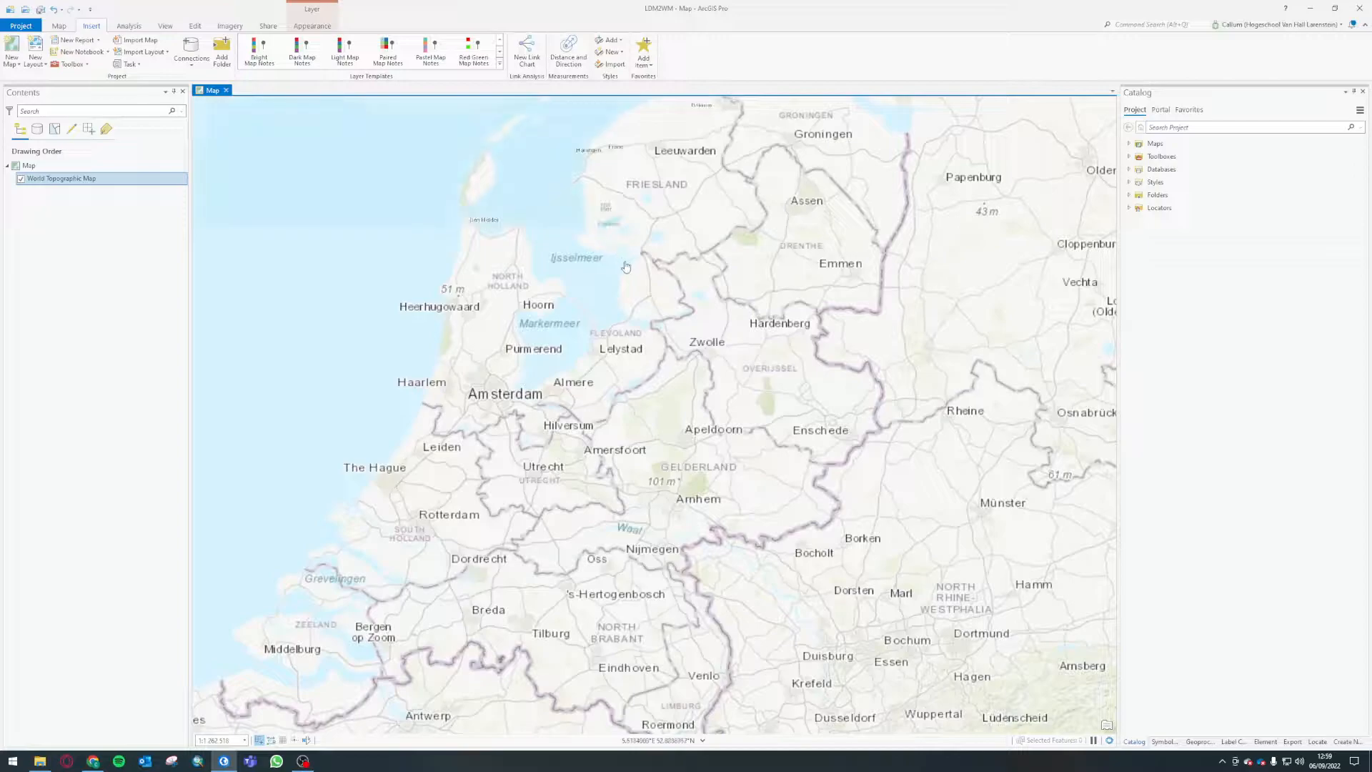
scroll(675, 348, "down", 1)
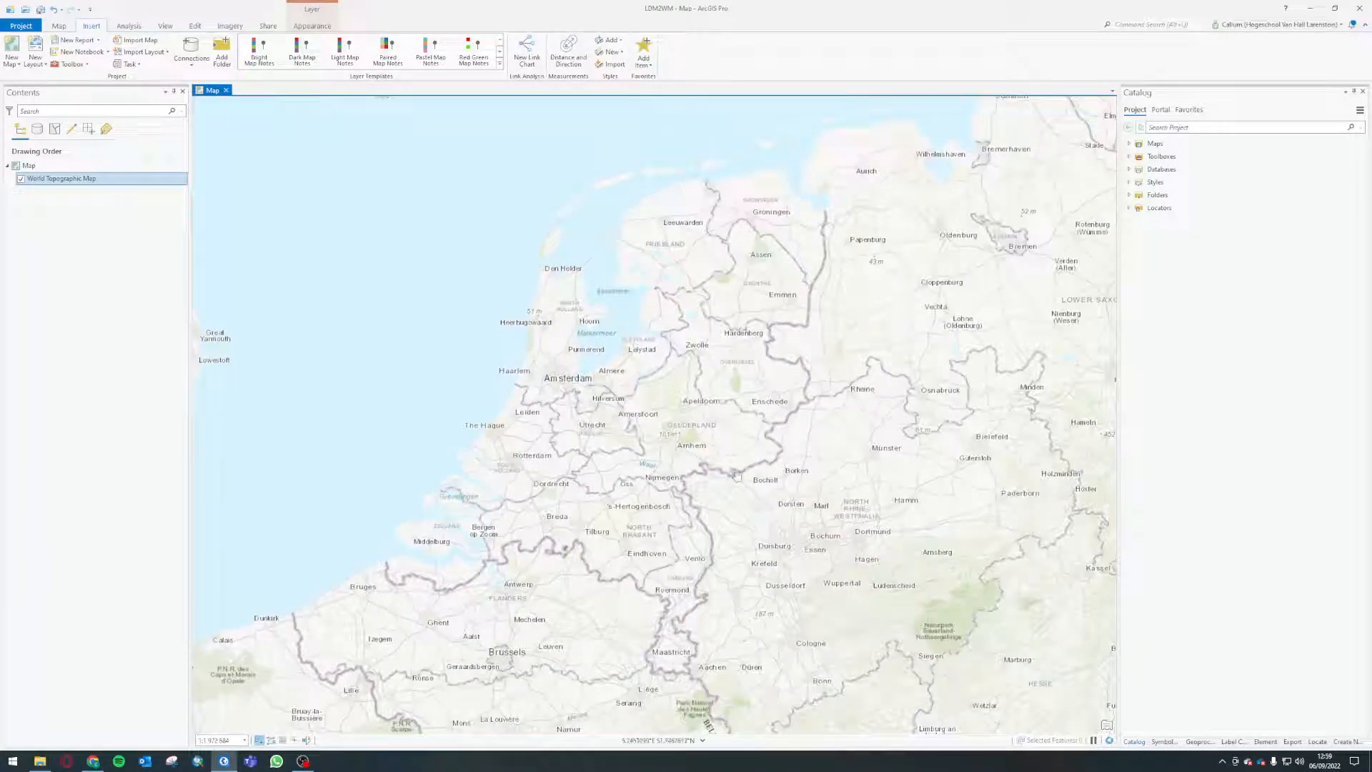
left_click_drag(593, 442, 631, 450)
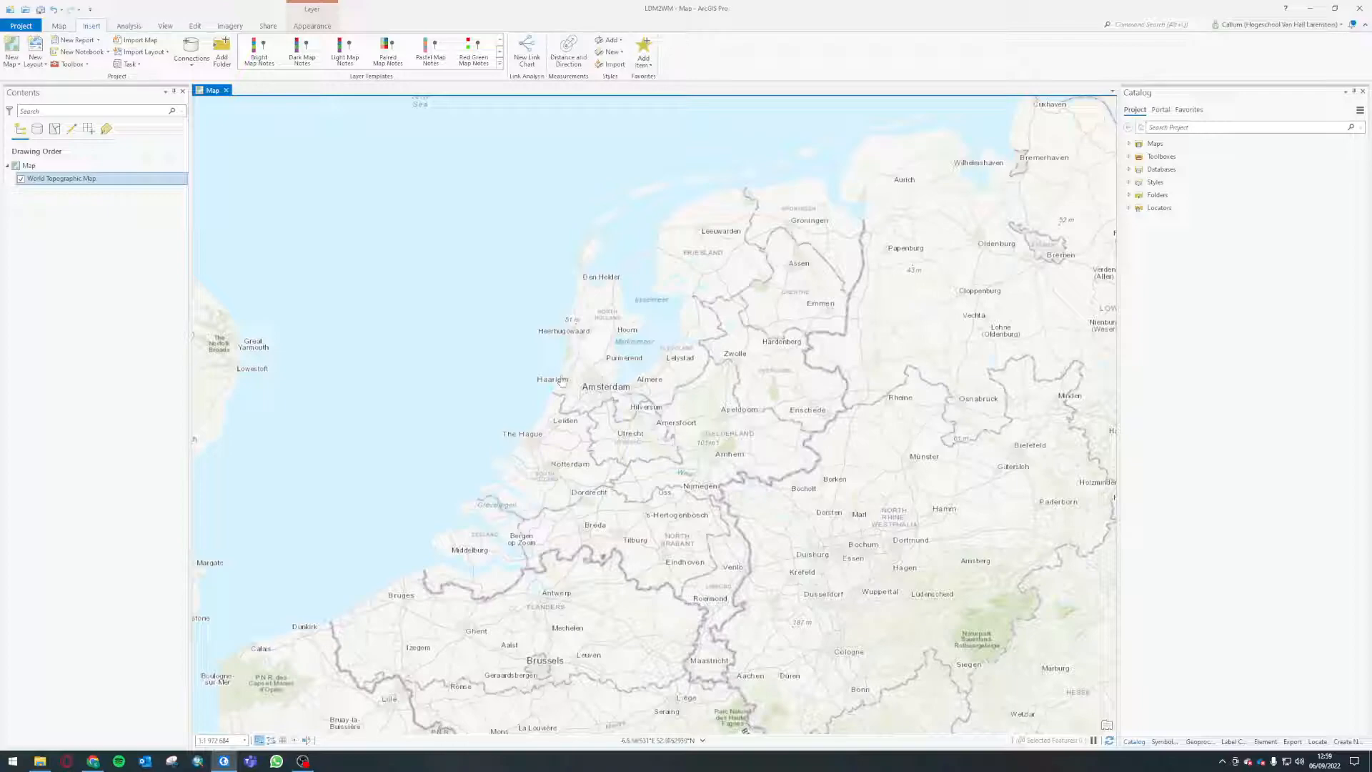
right_click(37, 182)
left_click(61, 386)
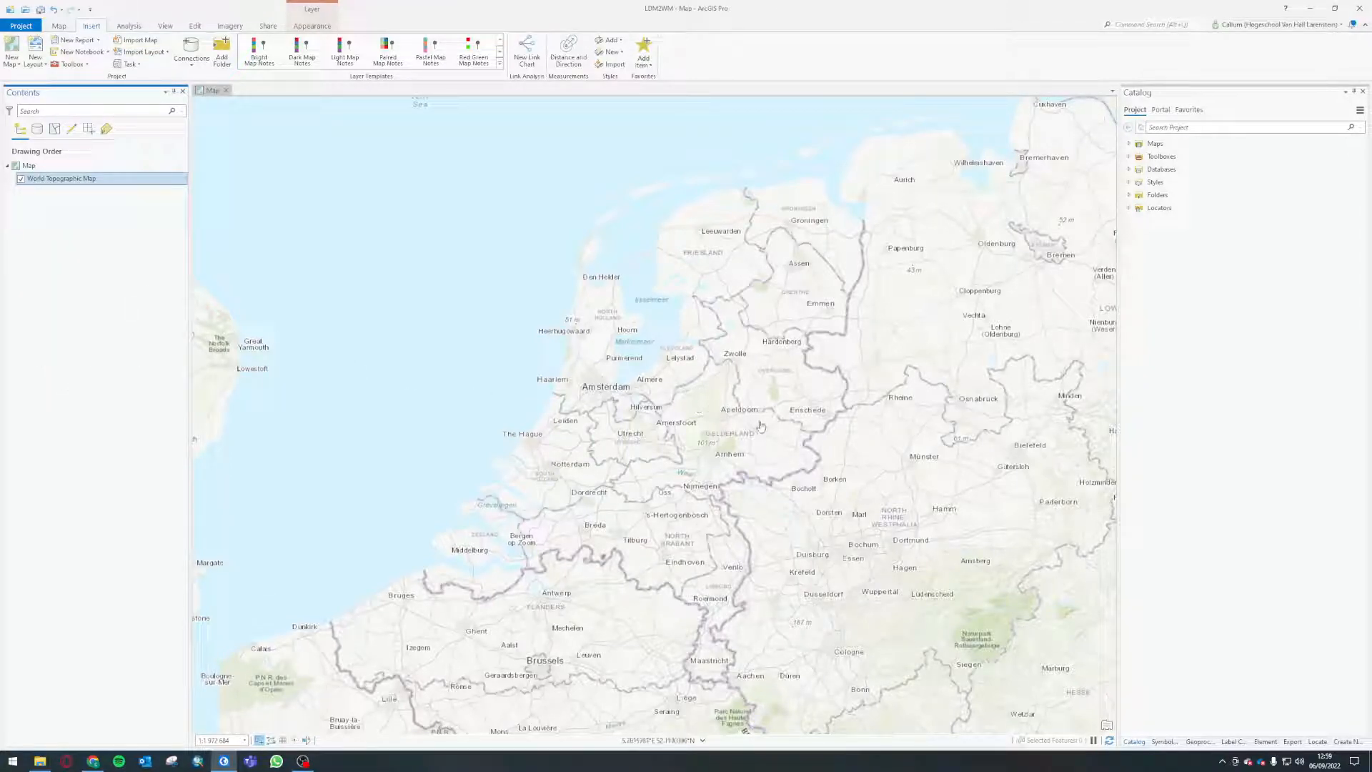
left_click_drag(760, 425, 762, 409)
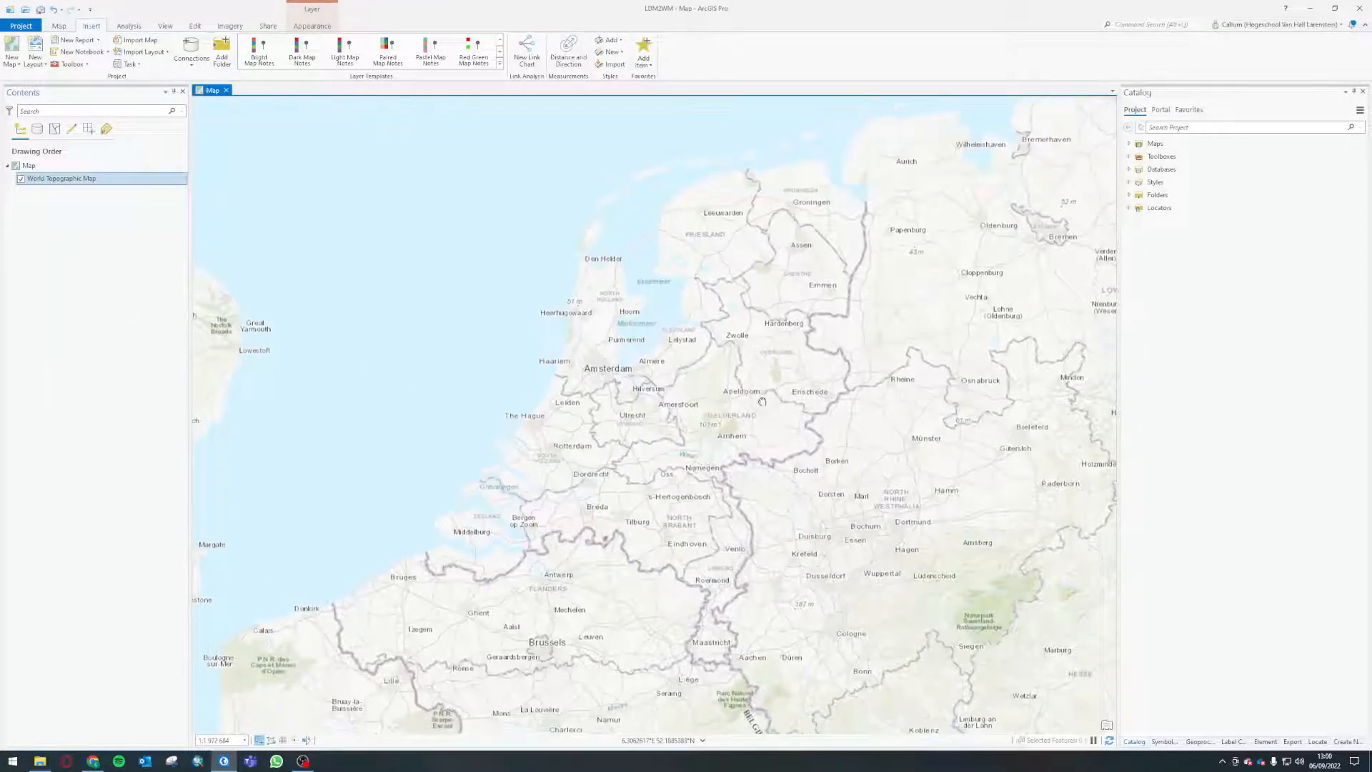
Step: In the map's properties, search for RD New and choose that European national grid as the XY coordinate system
right_click(20, 169)
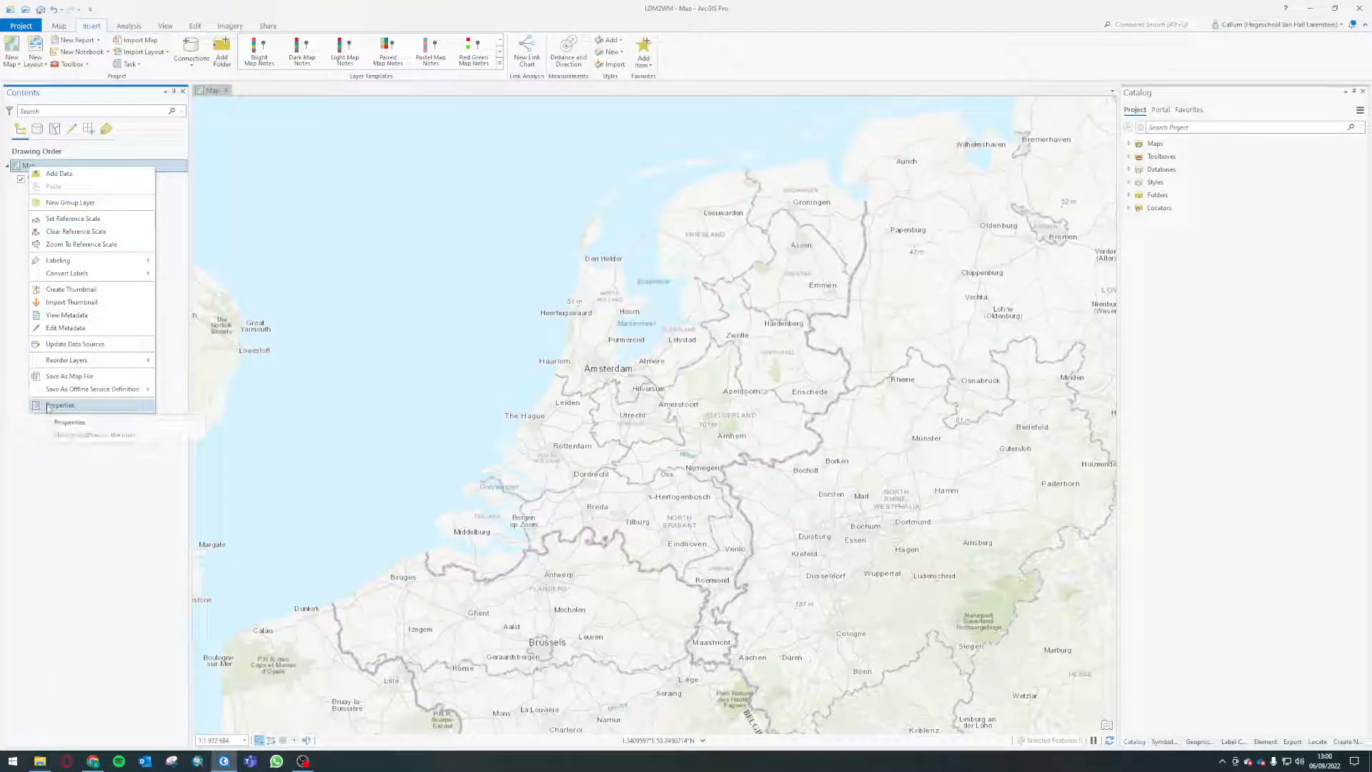
left_click(48, 406)
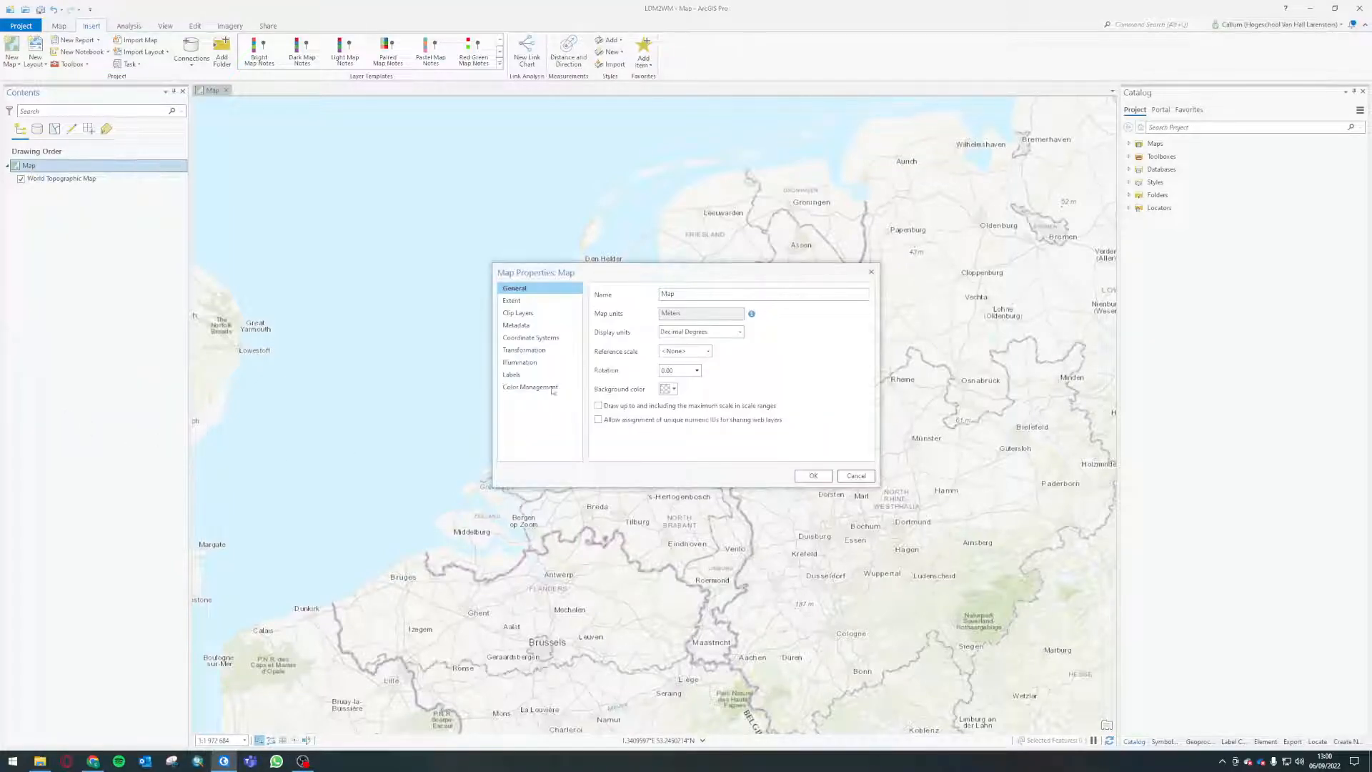
left_click(518, 342)
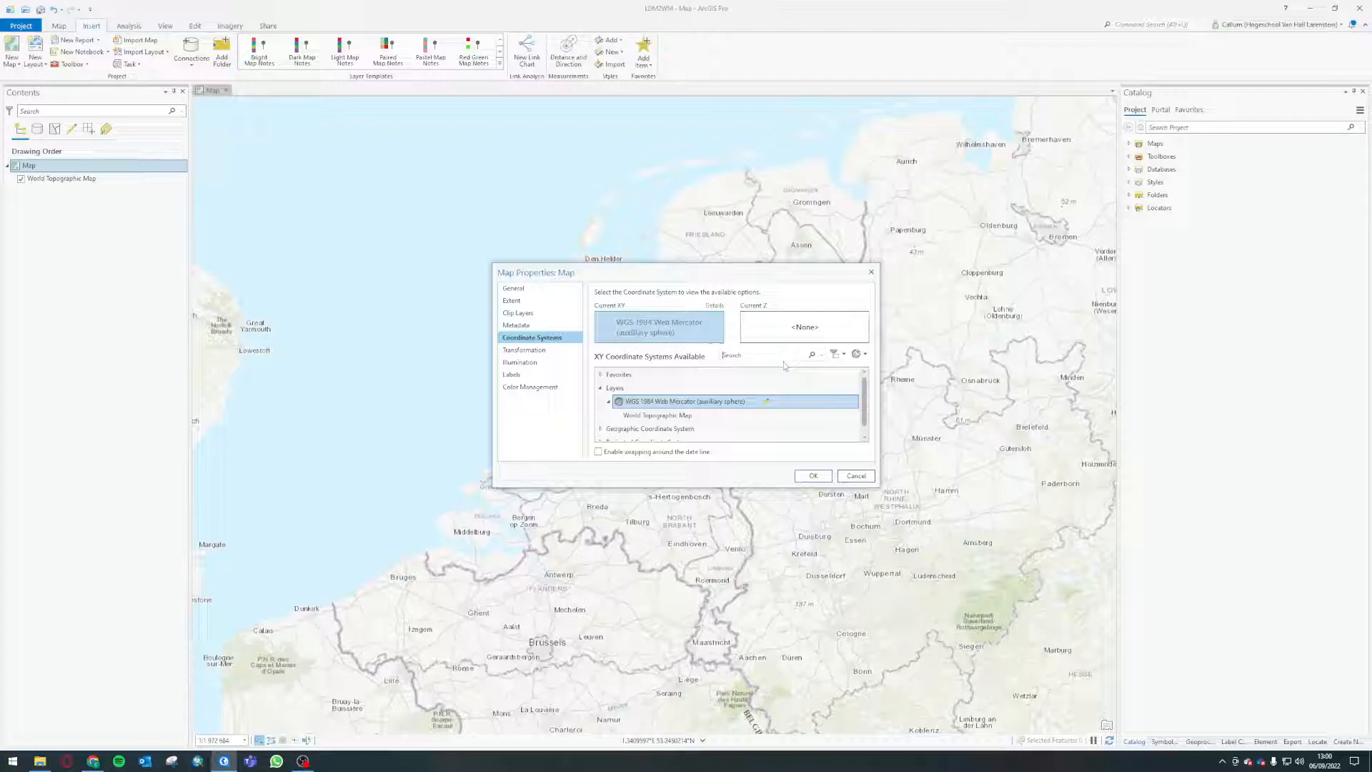
left_click(726, 355)
key("Return")
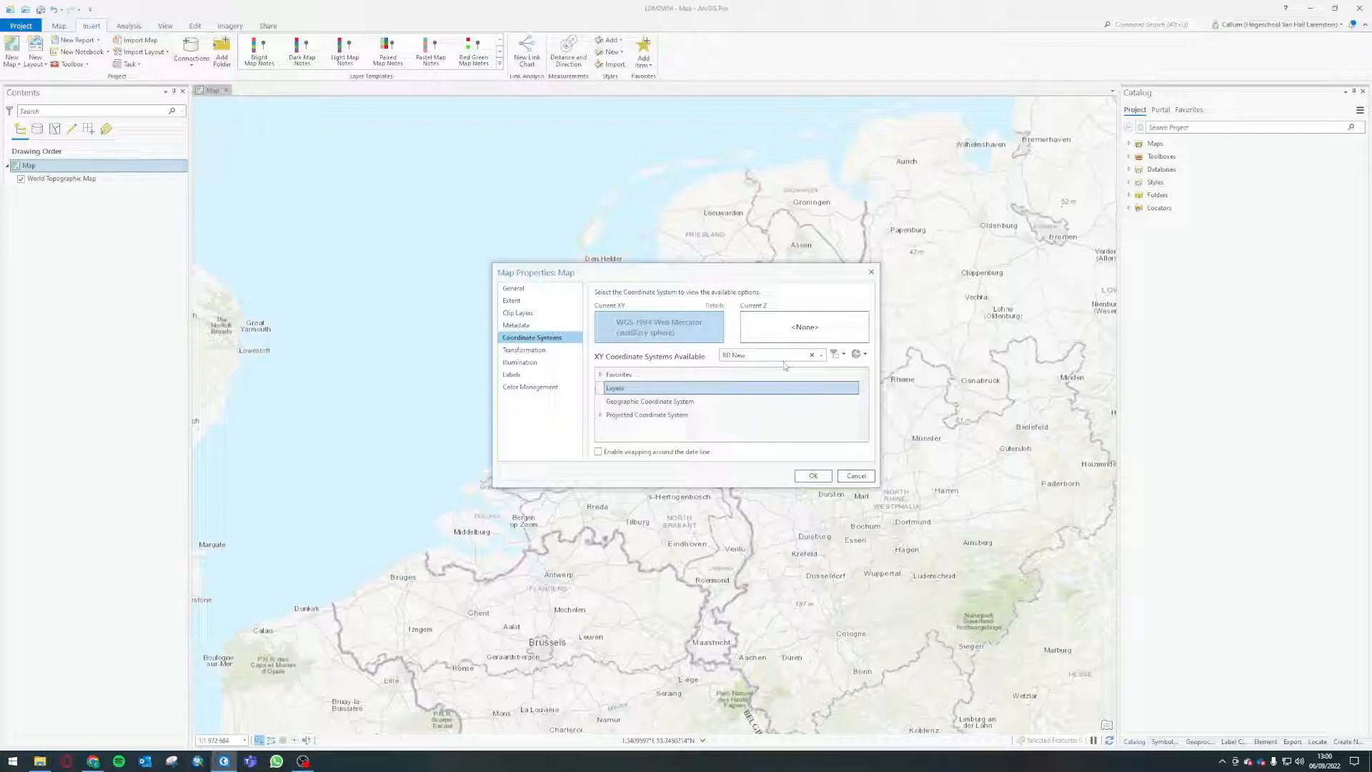
double_click(682, 415)
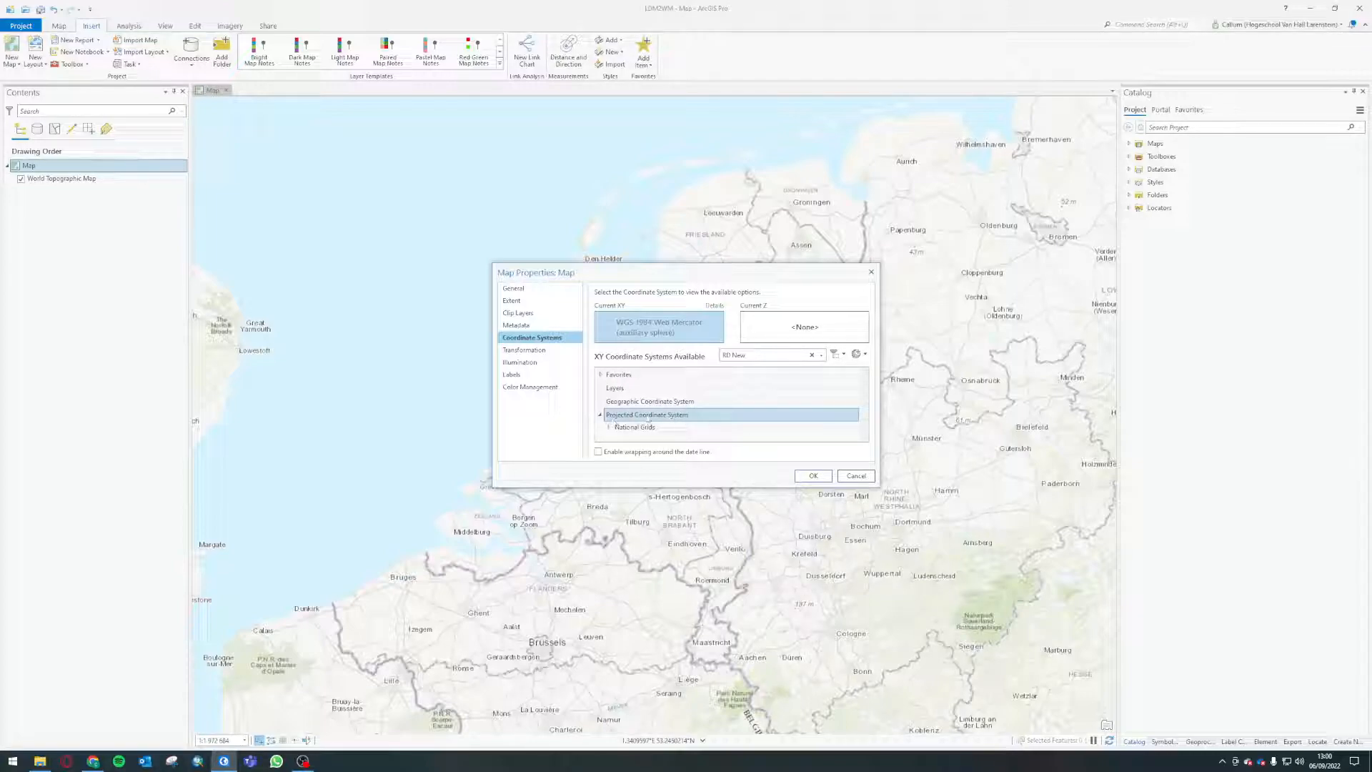
left_click(608, 427)
left_click(617, 435)
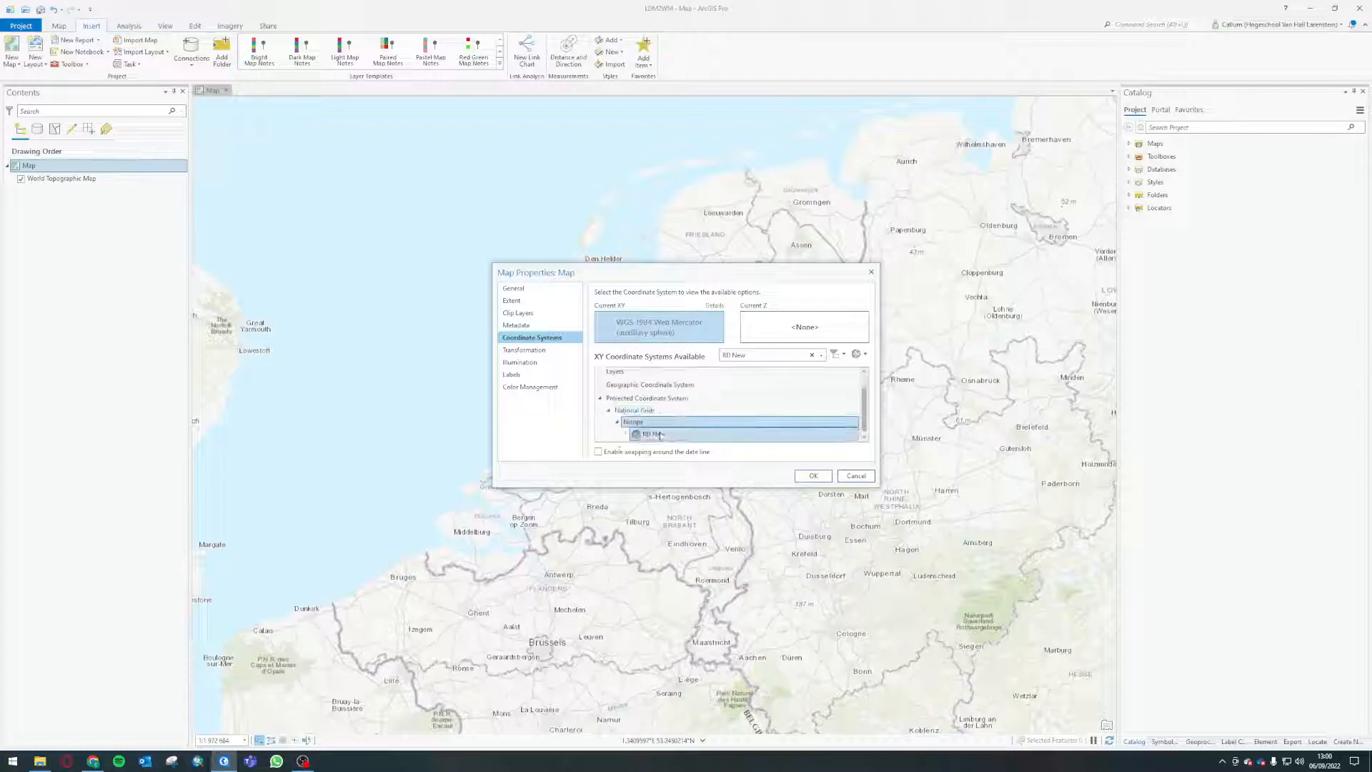
left_click(654, 434)
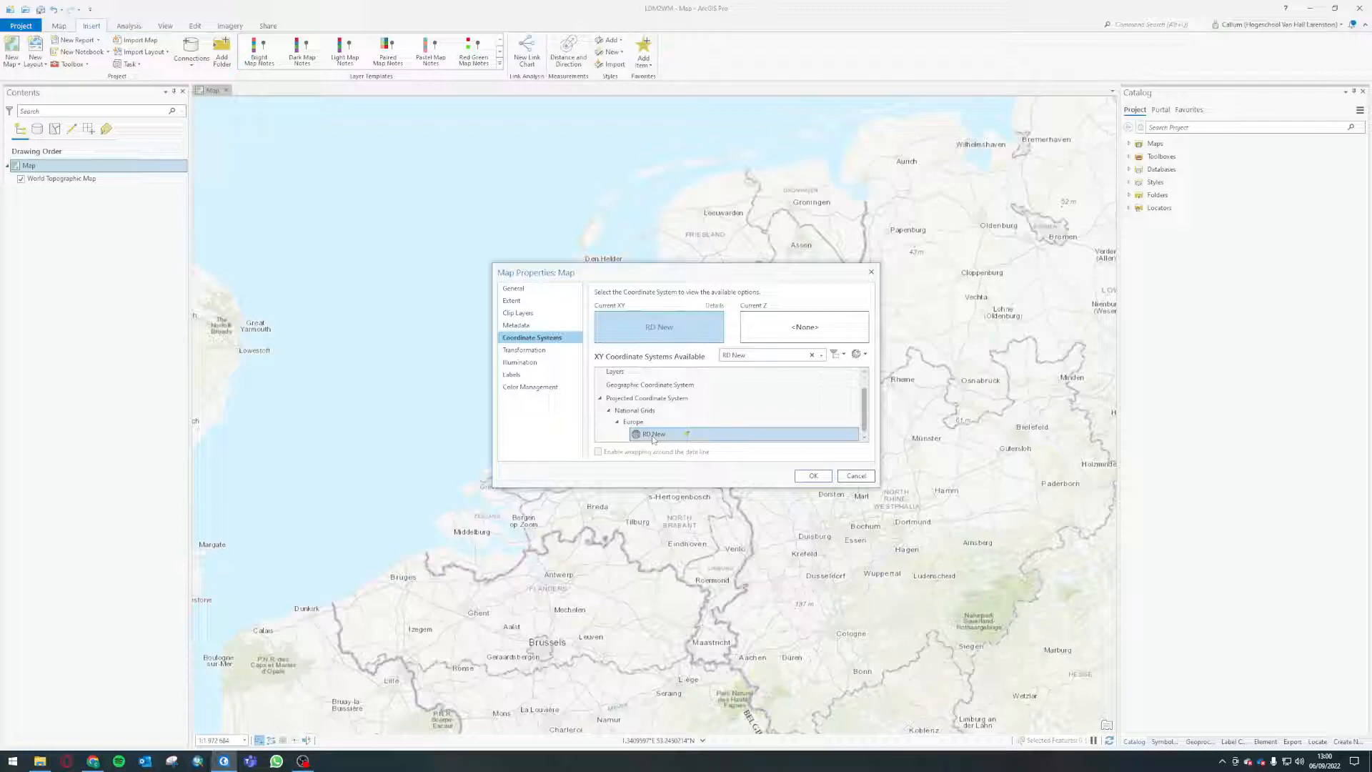
Step: Add the RD New coordinate system to the favorites and reselect it under the European national grids
right_click(654, 438)
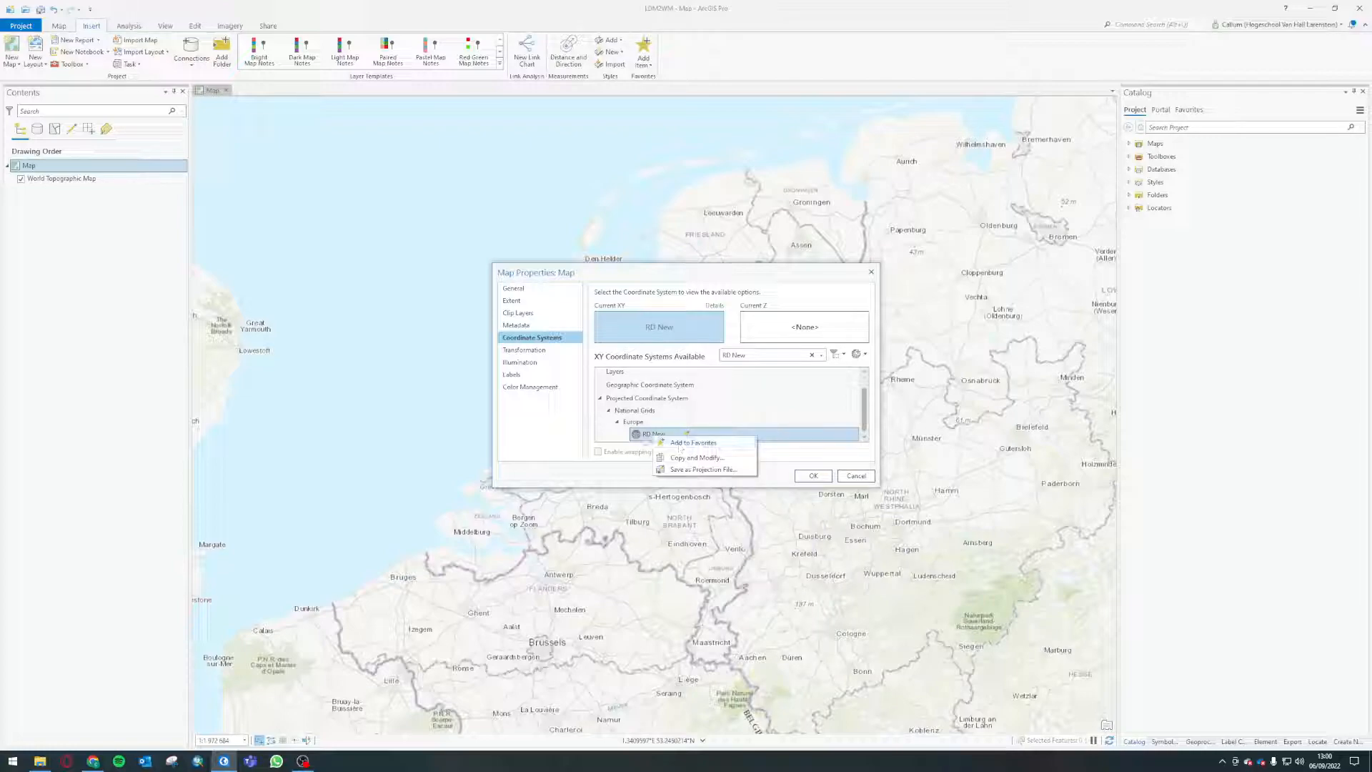
left_click(677, 444)
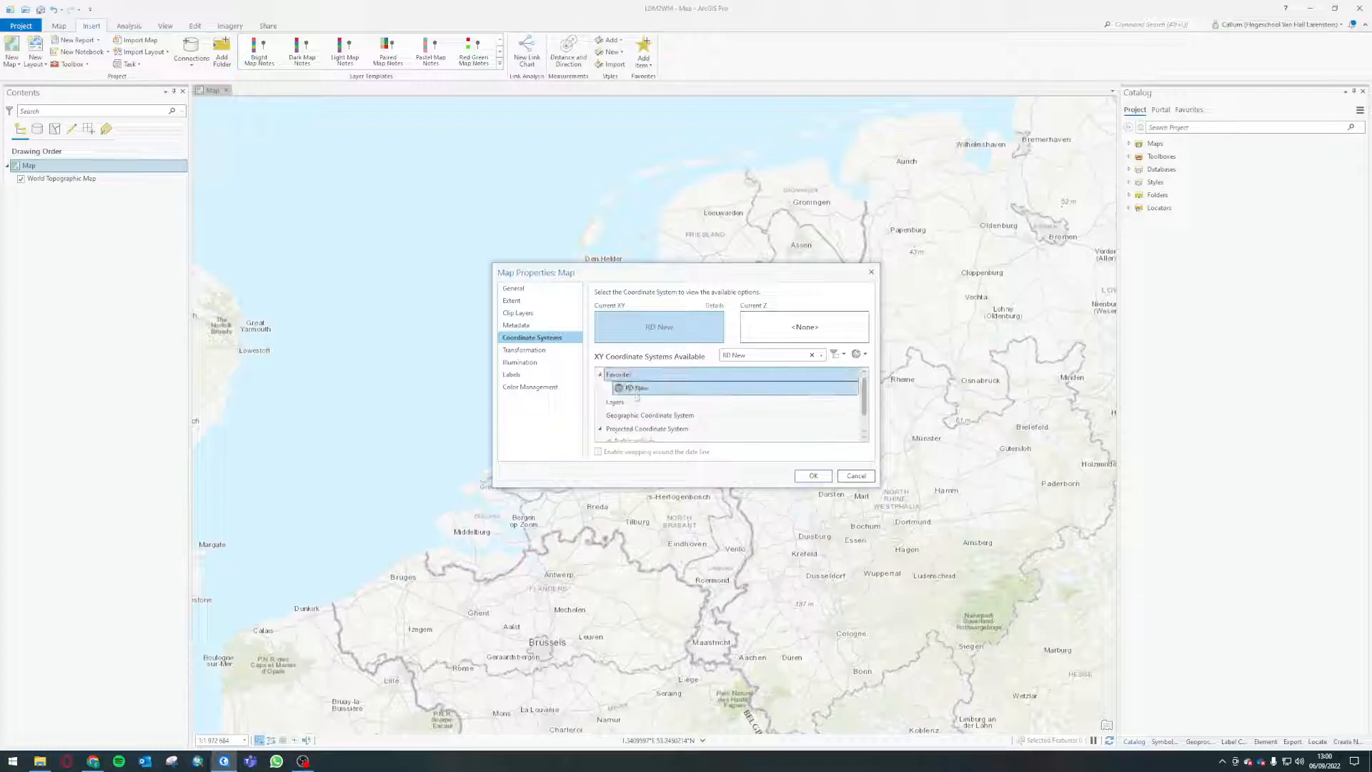
left_click(600, 375)
scroll(648, 393, "down", 1)
left_click(655, 434)
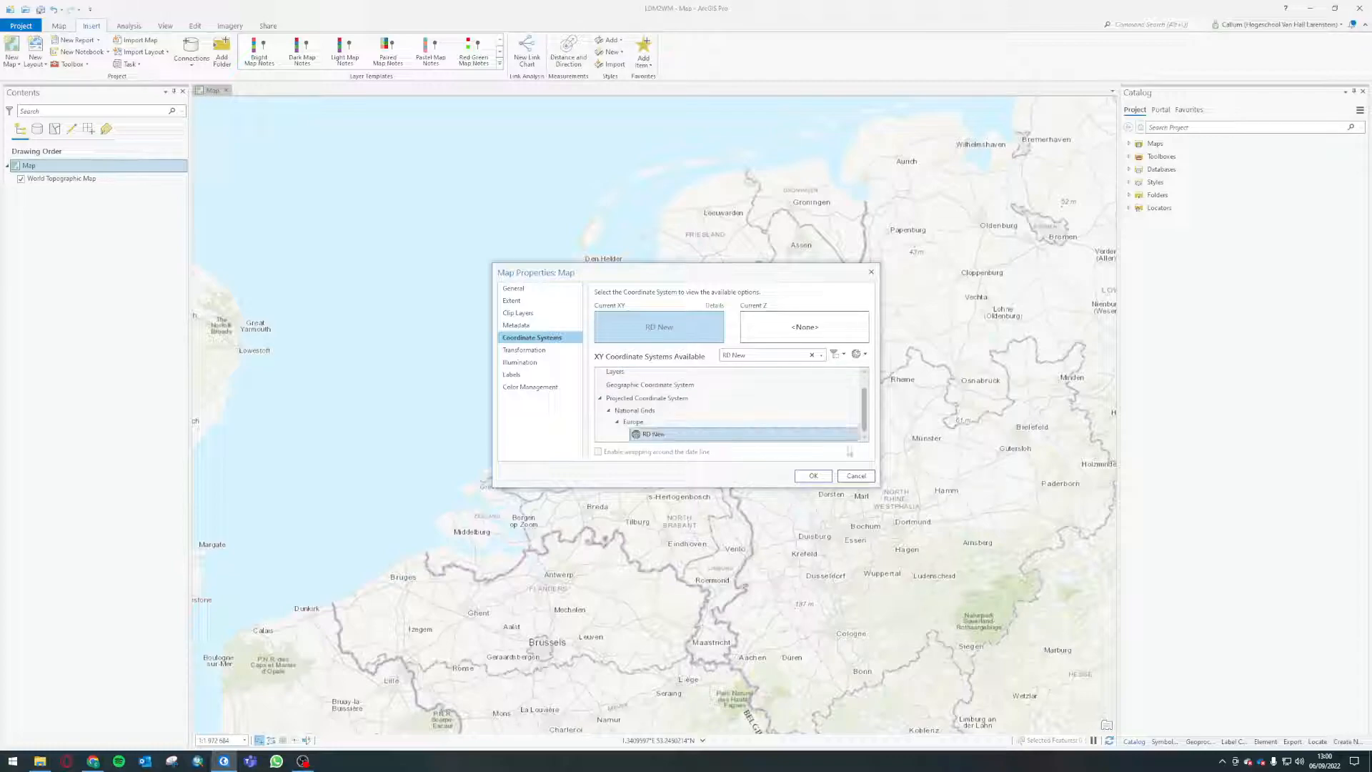
Step: Apply the RD New coordinate system to the map and examine the reprojected basemap at world scale and around the Netherlands
left_click(807, 477)
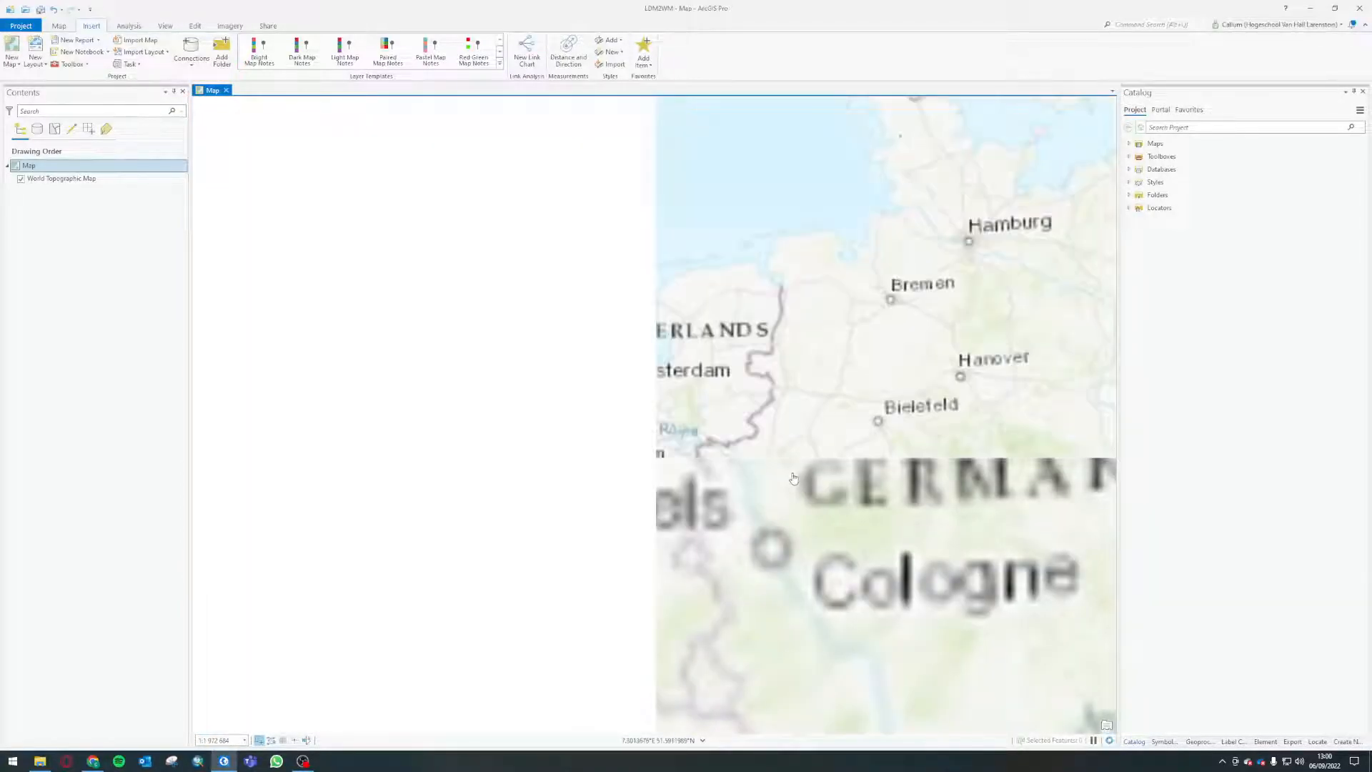
scroll(789, 475, "down", 10)
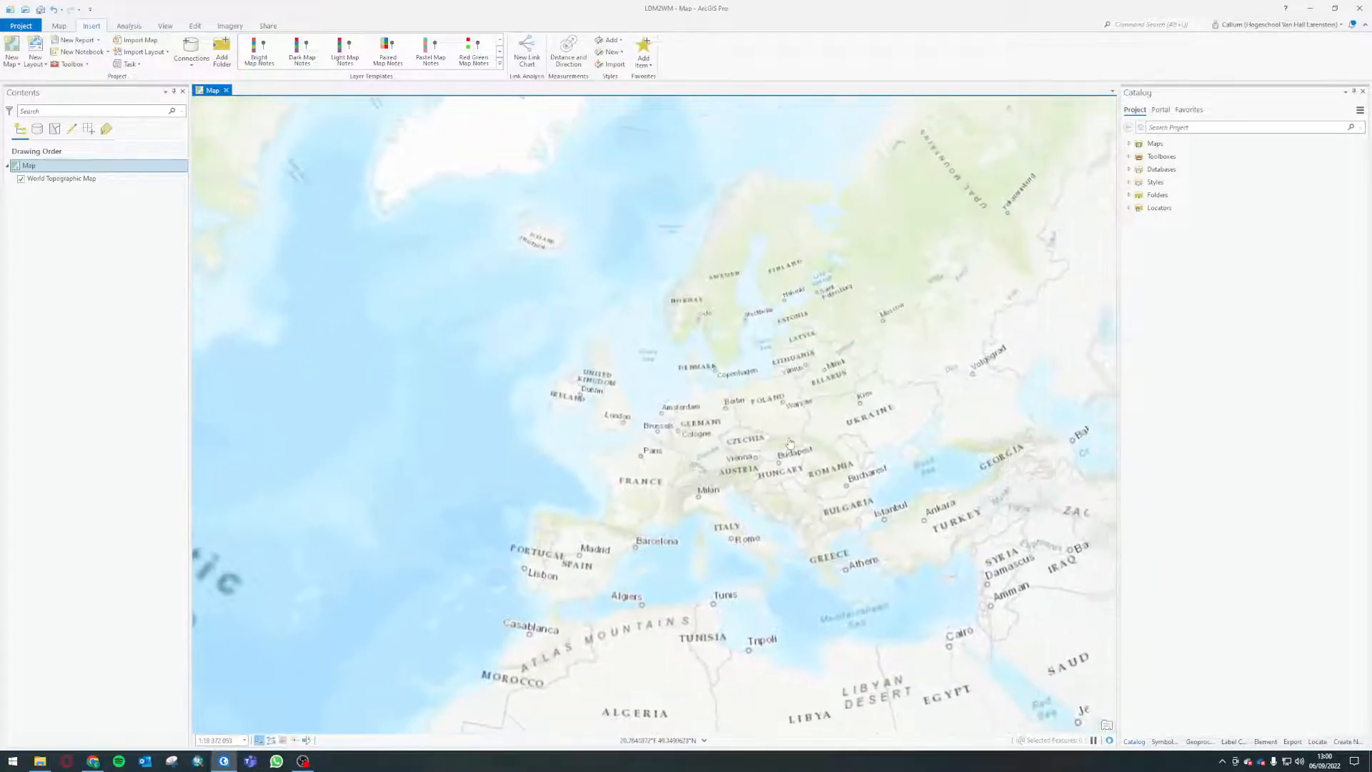
scroll(828, 448, "down", 2)
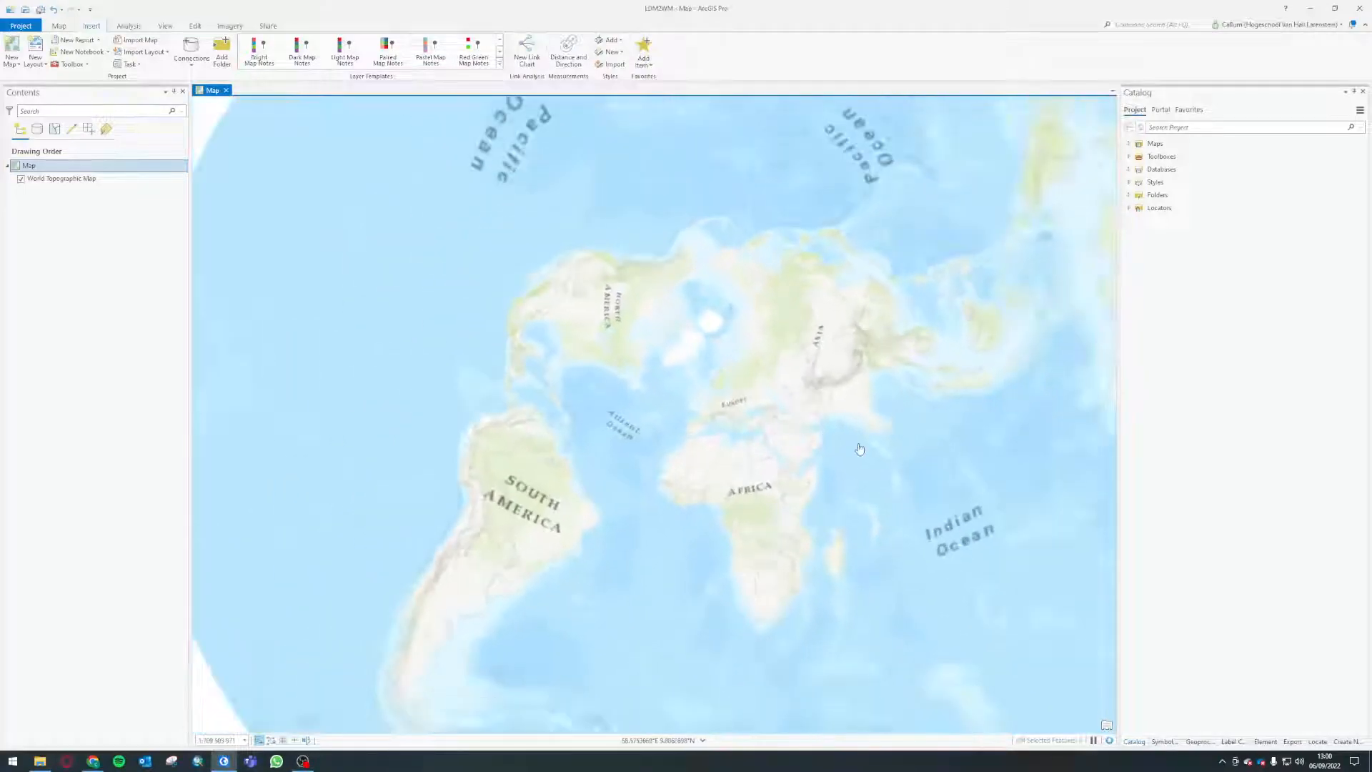
left_click_drag(821, 434, 805, 408)
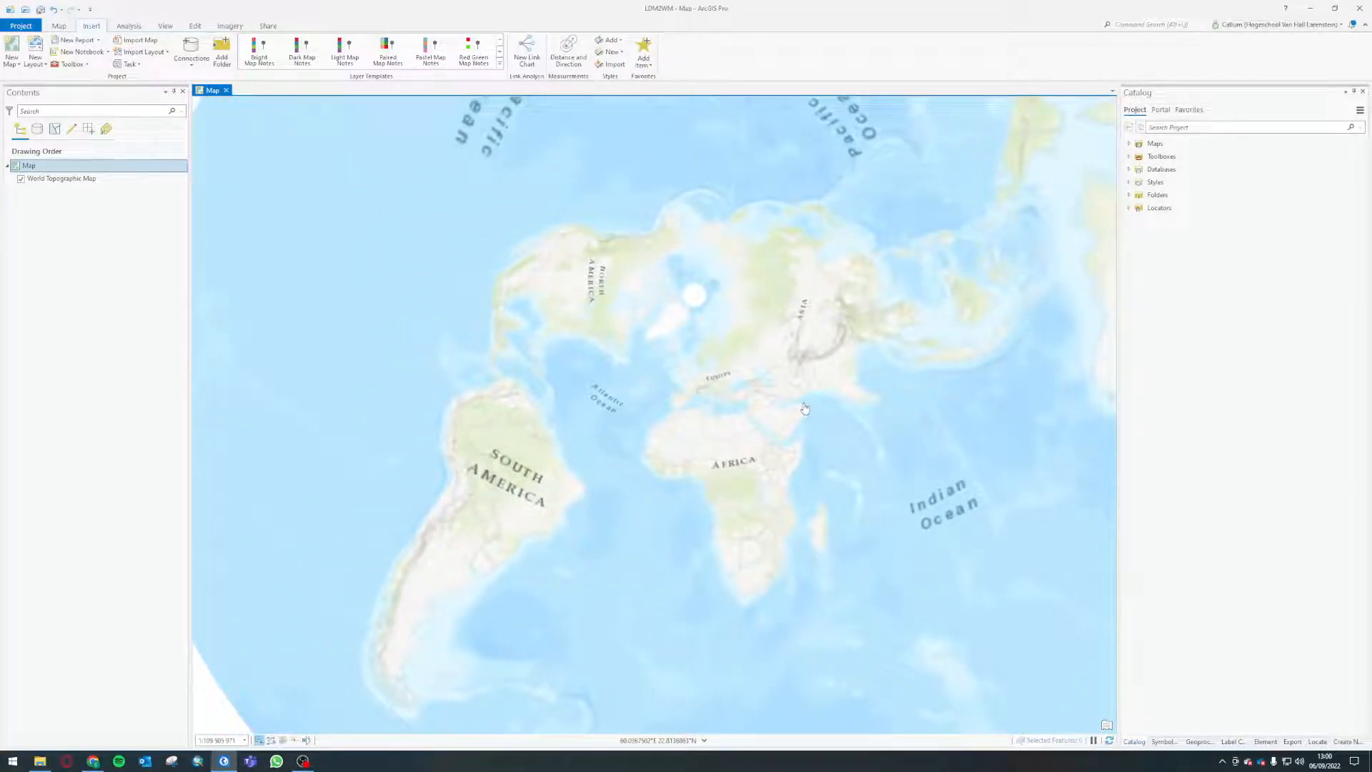
scroll(696, 389, "up", 10)
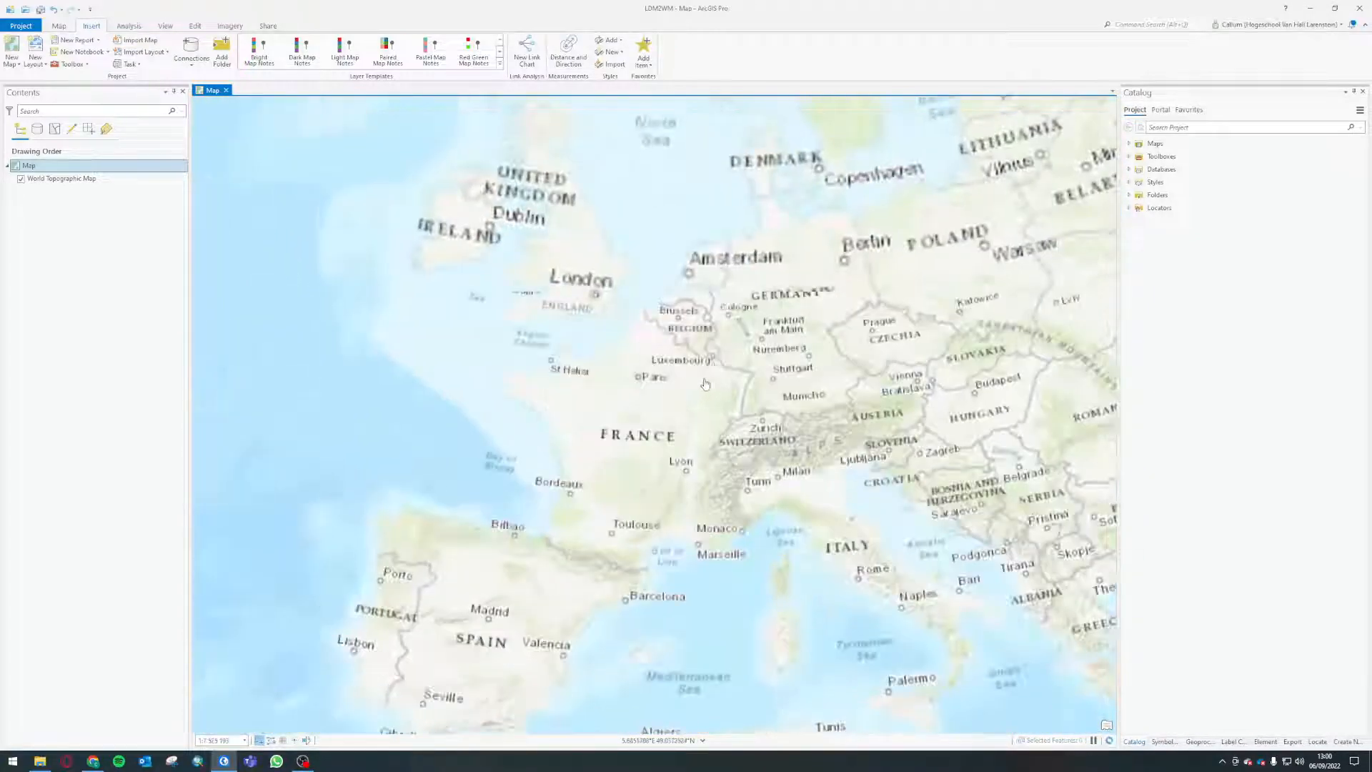
left_click(69, 182)
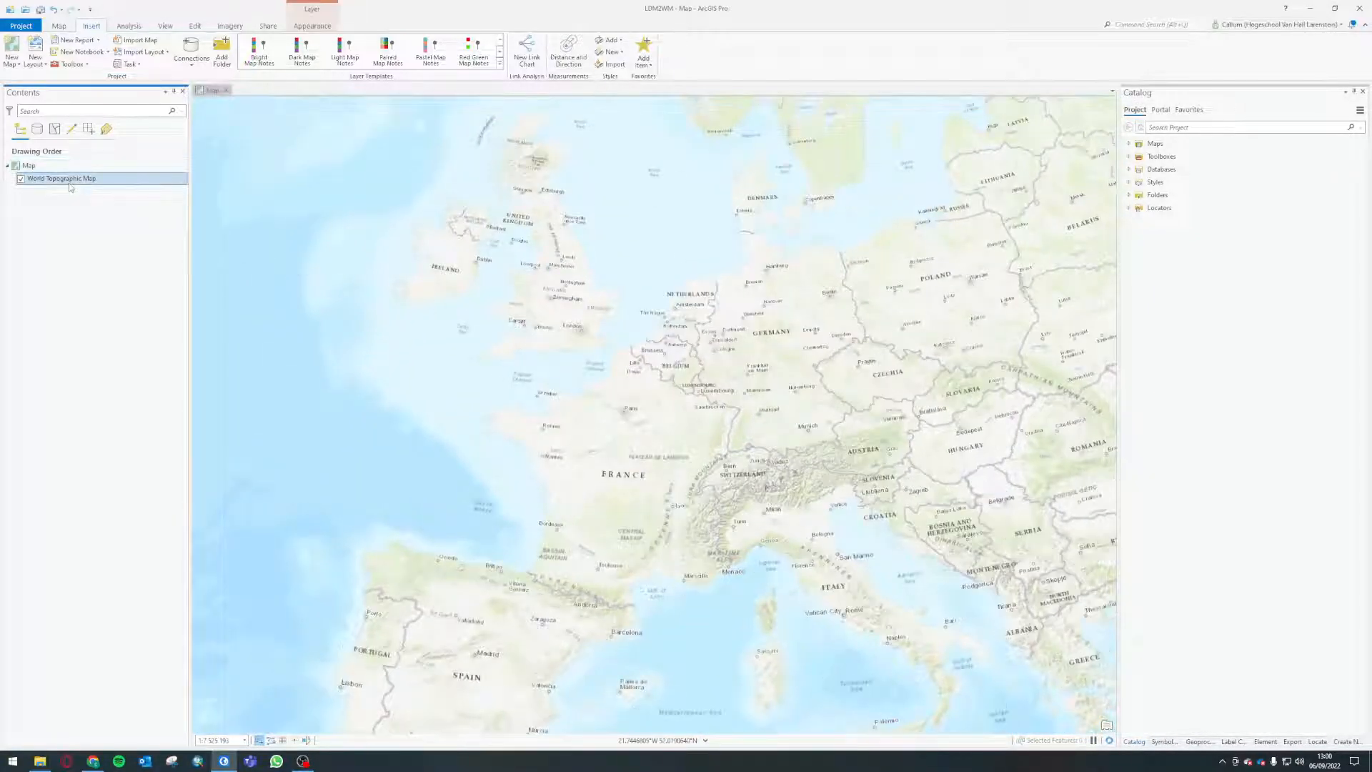
scroll(689, 325, "up", 10)
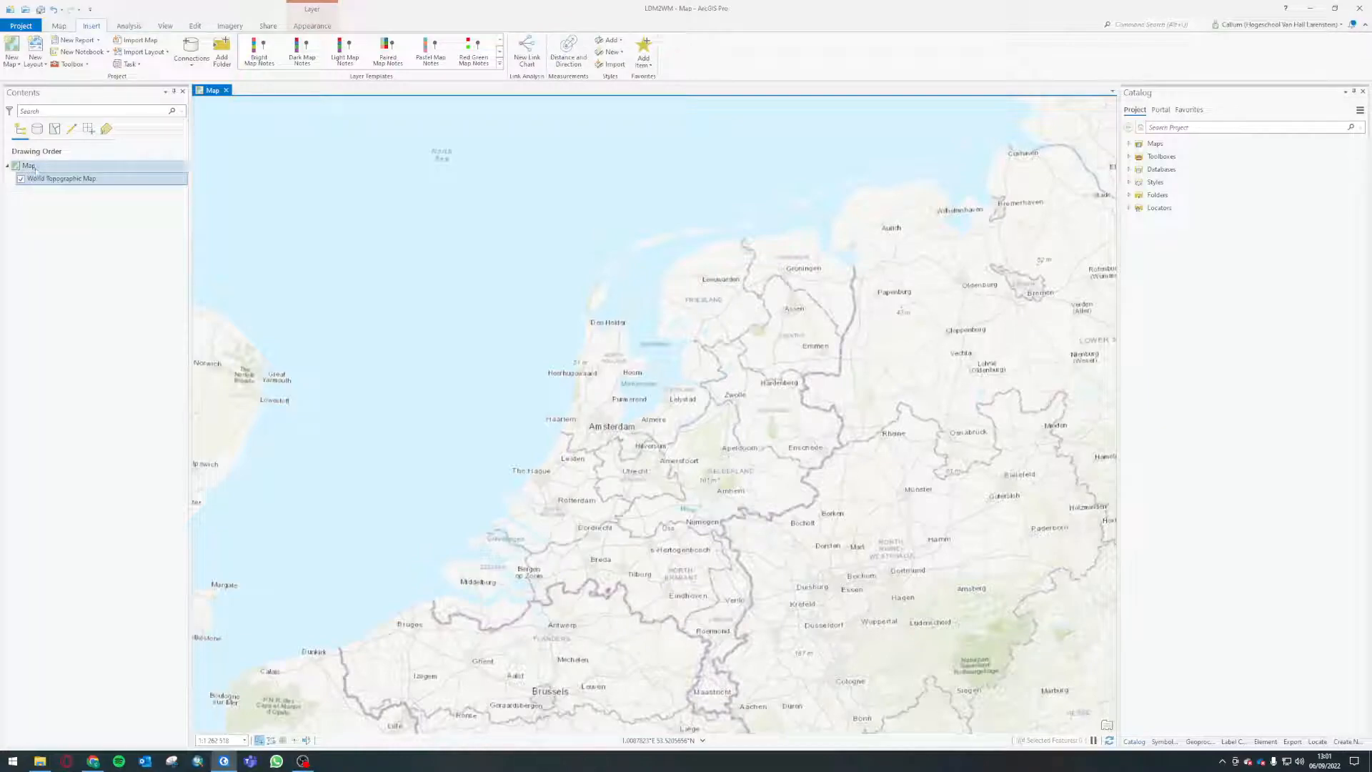
left_click(29, 166)
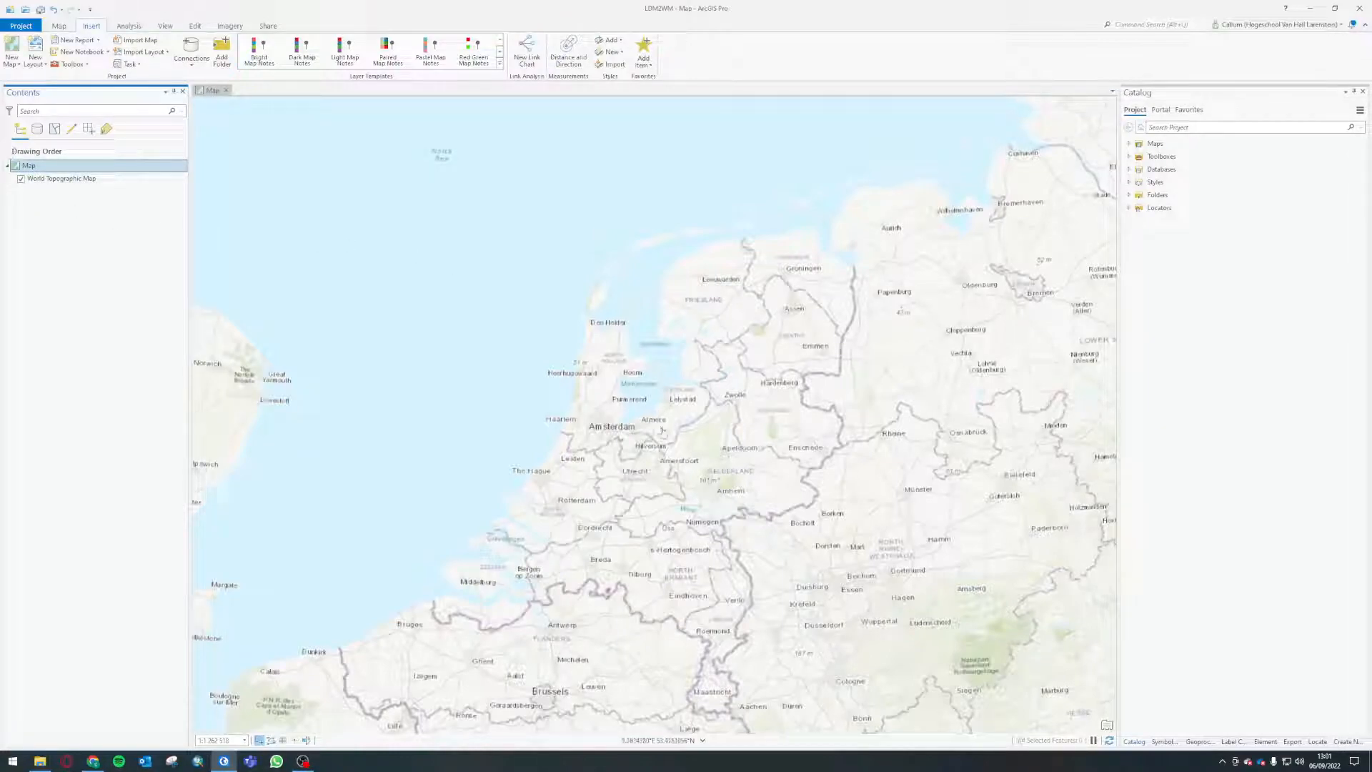
left_click_drag(651, 419, 644, 385)
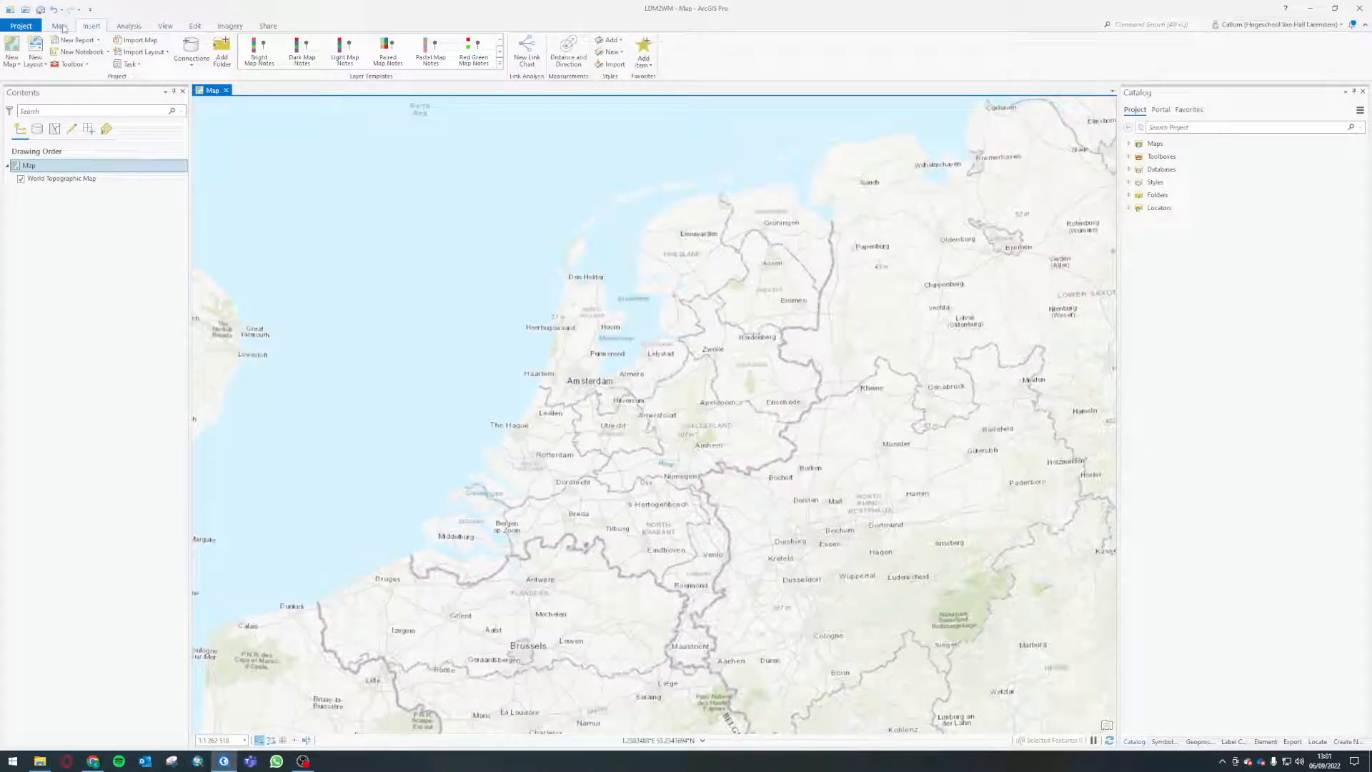
Step: Replace the map's World Topographic Map basemap with the Topo RD basemap
left_click(59, 27)
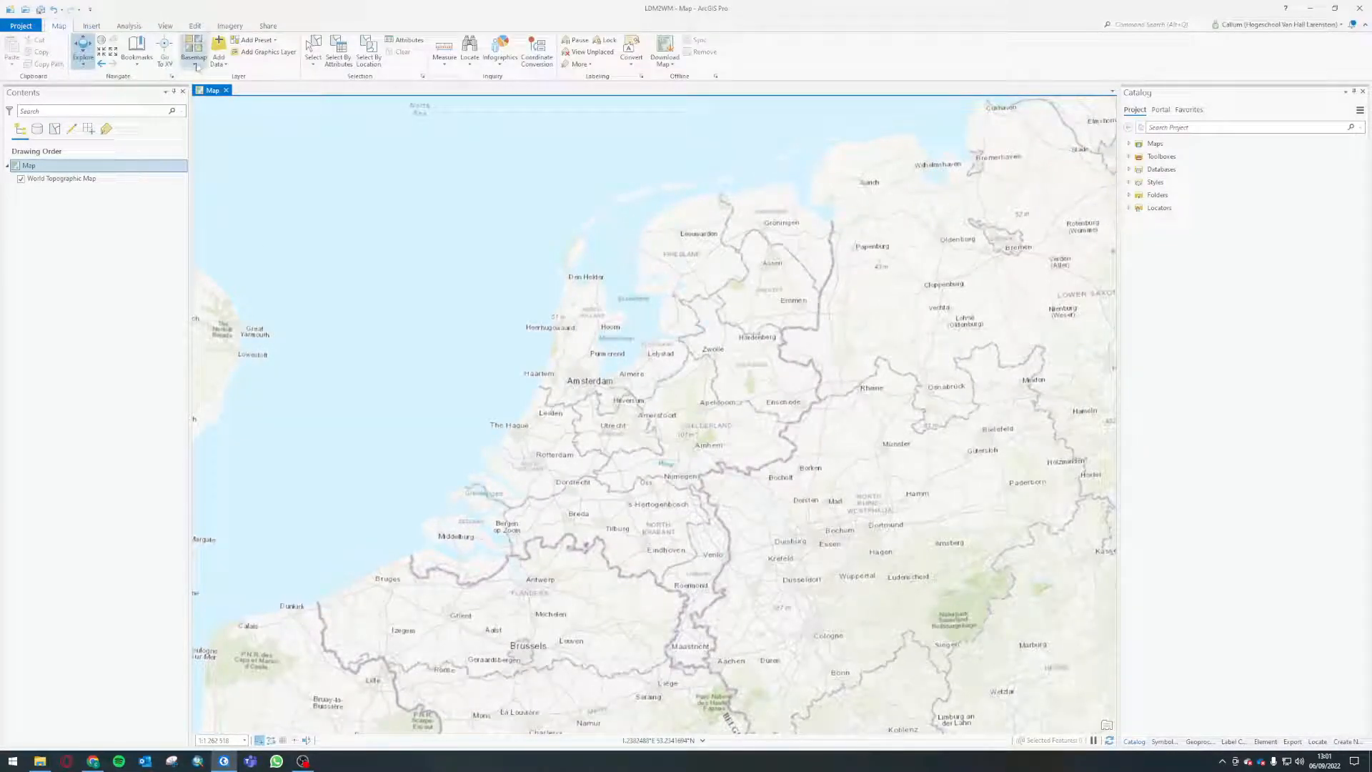
left_click(195, 64)
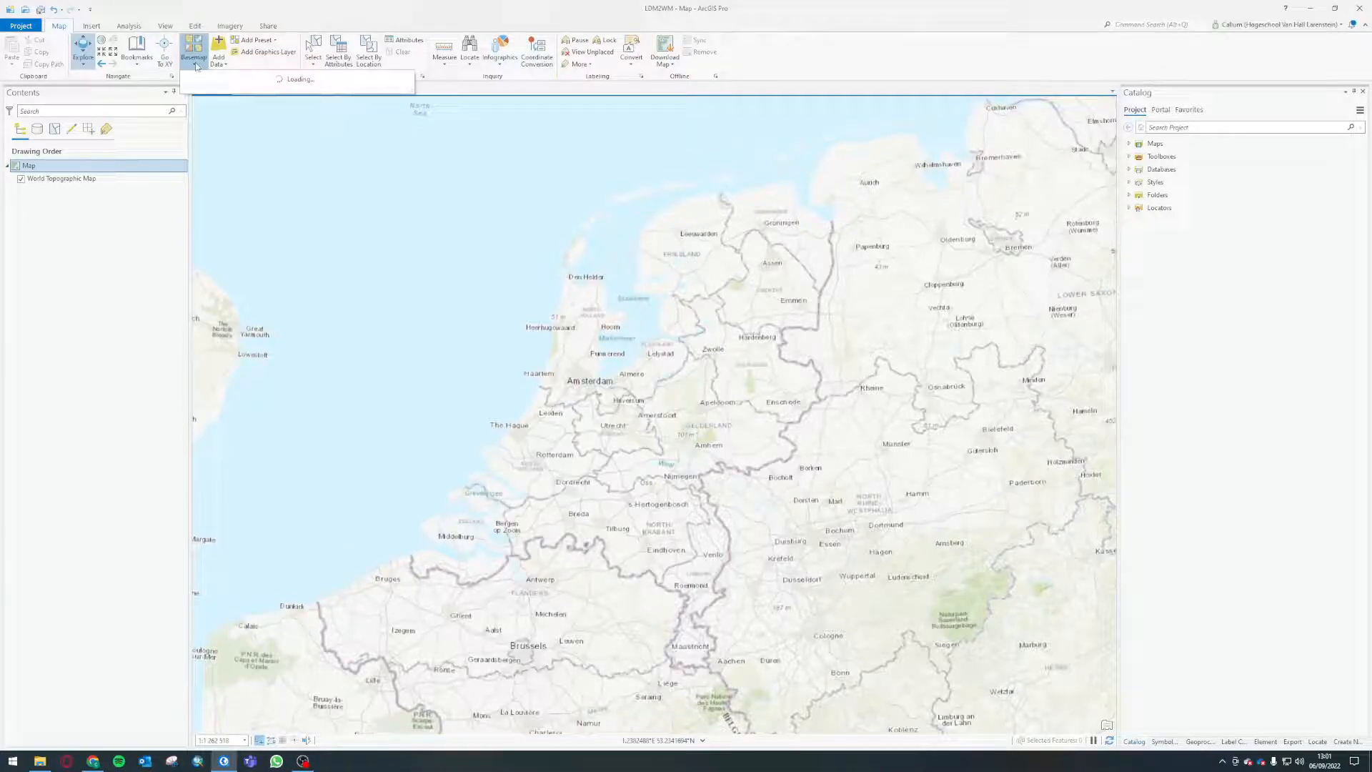
scroll(275, 363, "down", 3)
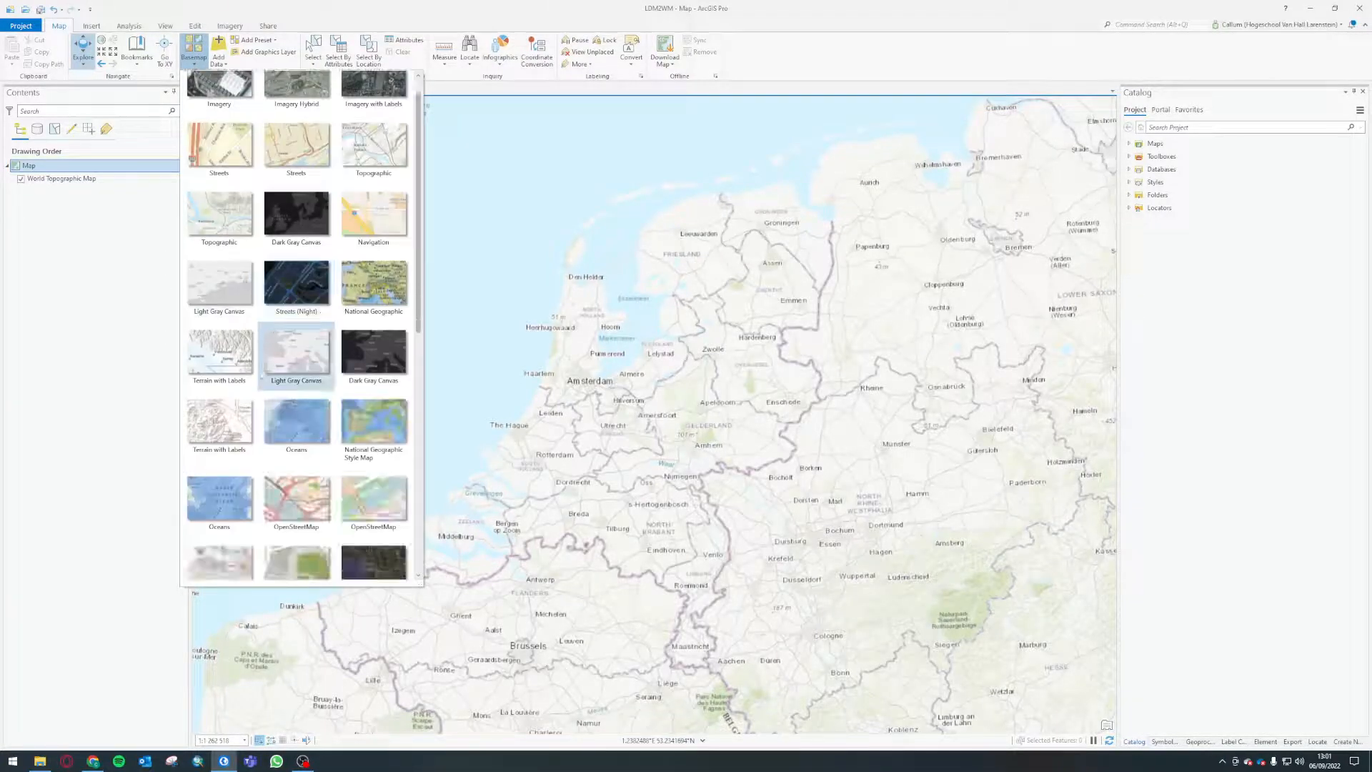
scroll(276, 362, "down", 9)
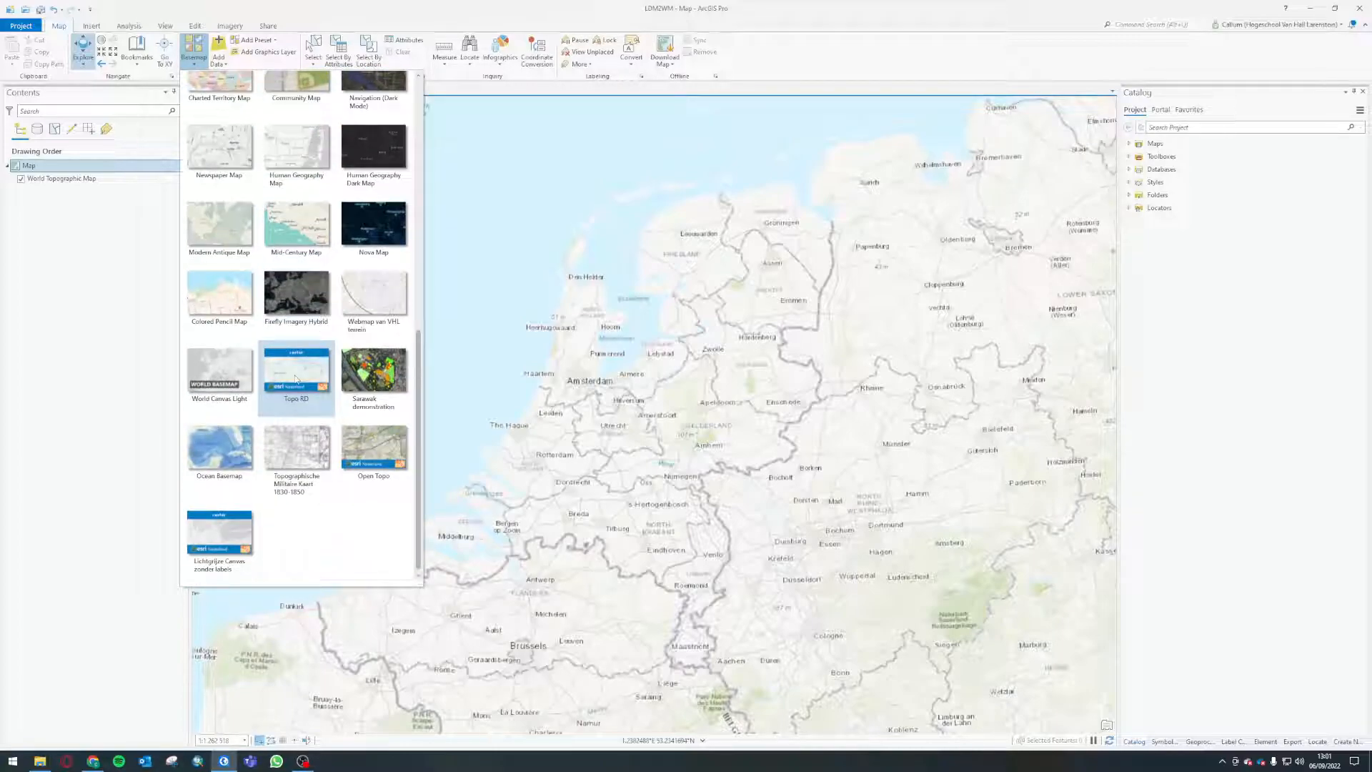
left_click(296, 379)
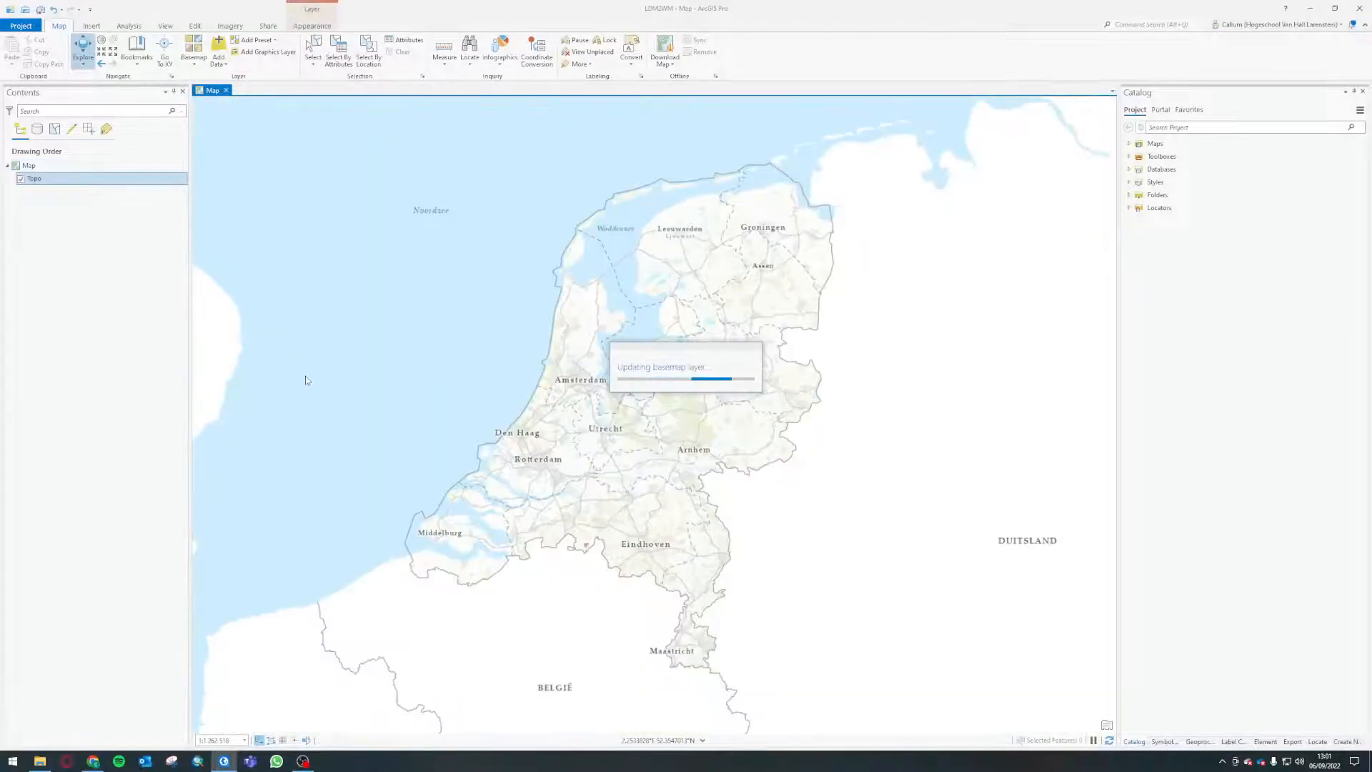
Step: Examine the coverage of the Topo RD basemap, from its full extent to the detail within the Netherlands
scroll(583, 404, "down", 5)
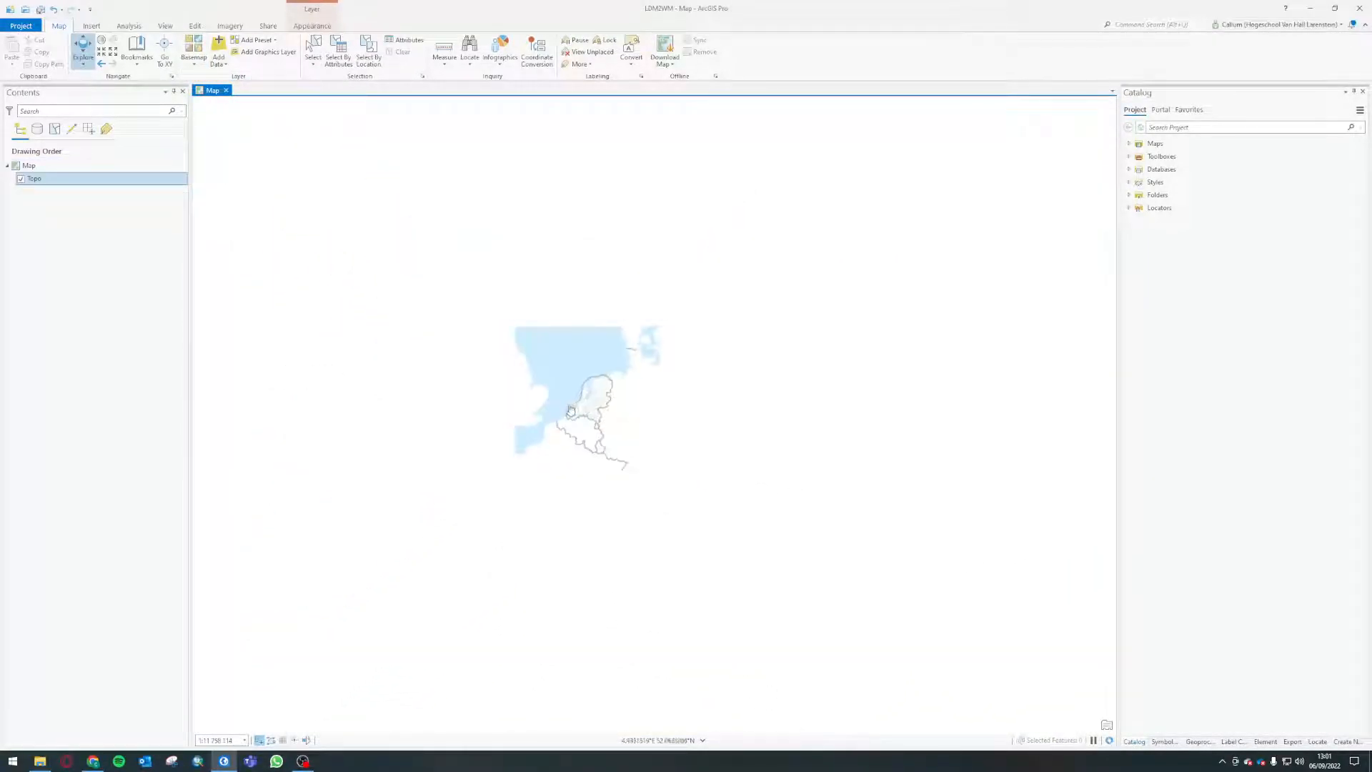
scroll(570, 409, "up", 2)
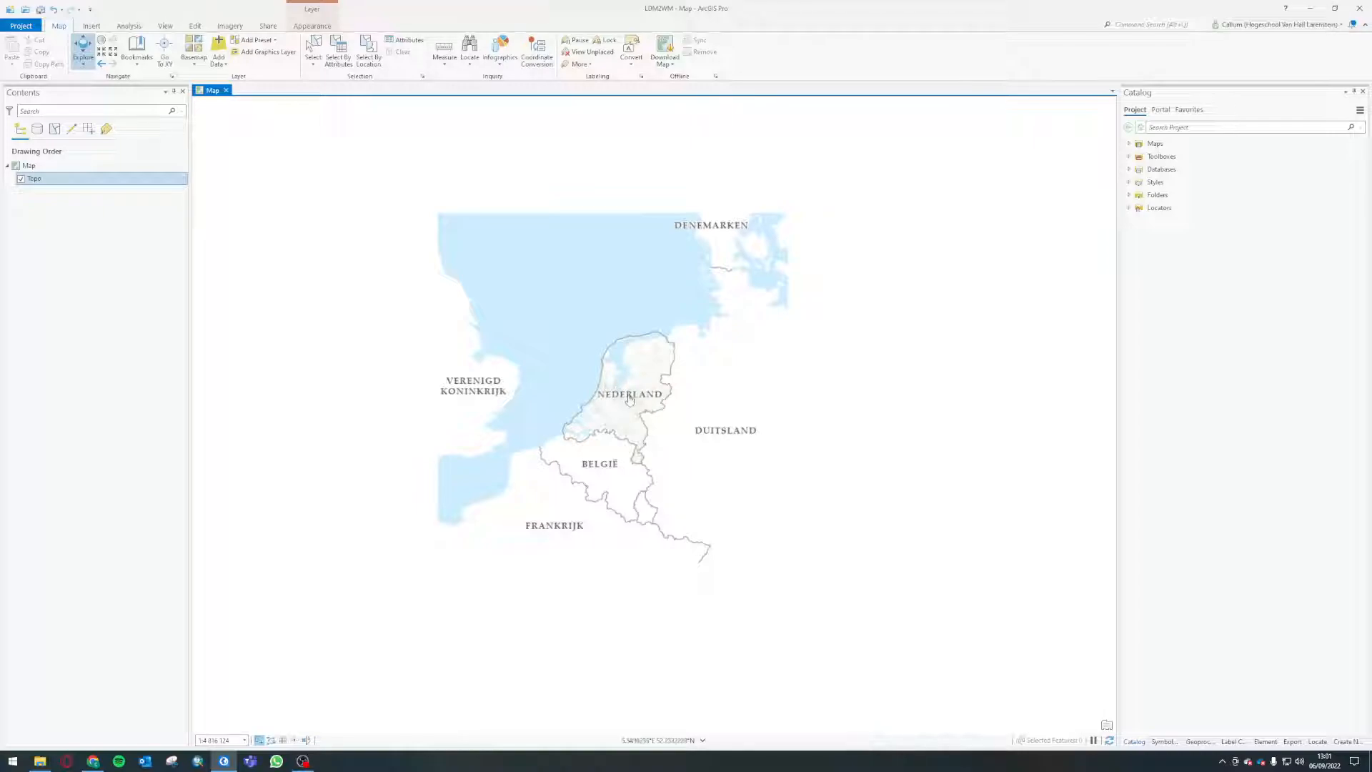
scroll(623, 395, "up", 2)
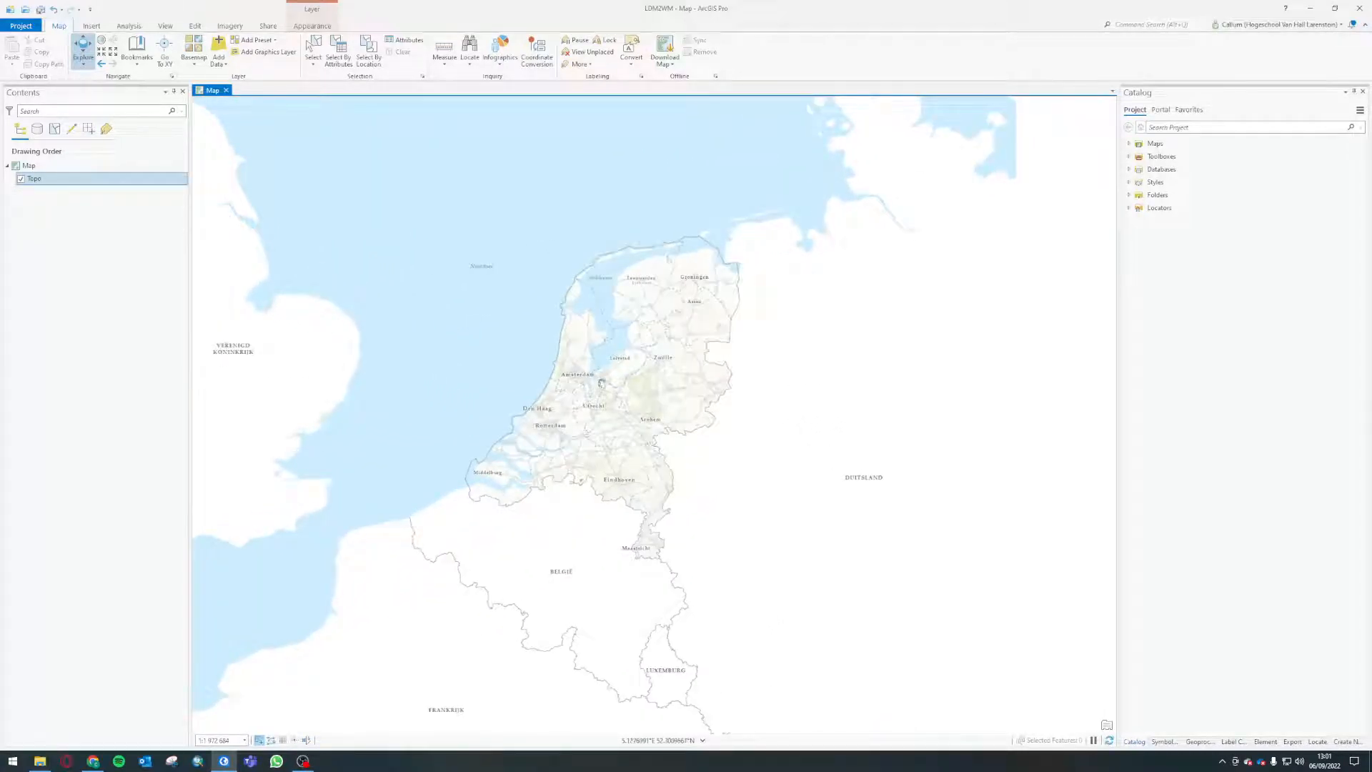
scroll(607, 382, "up", 1)
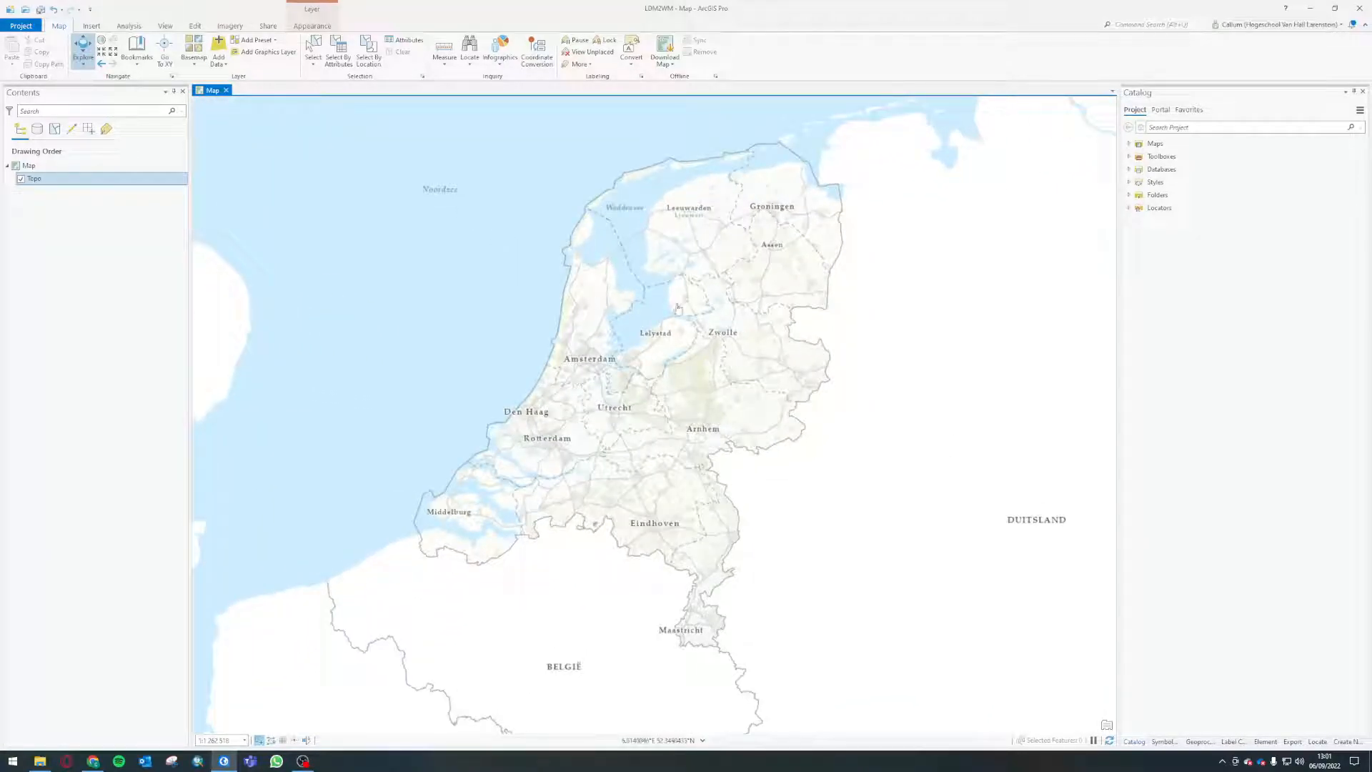
left_click_drag(699, 384, 457, 243)
left_click_drag(688, 275, 695, 366)
scroll(715, 336, "up", 2)
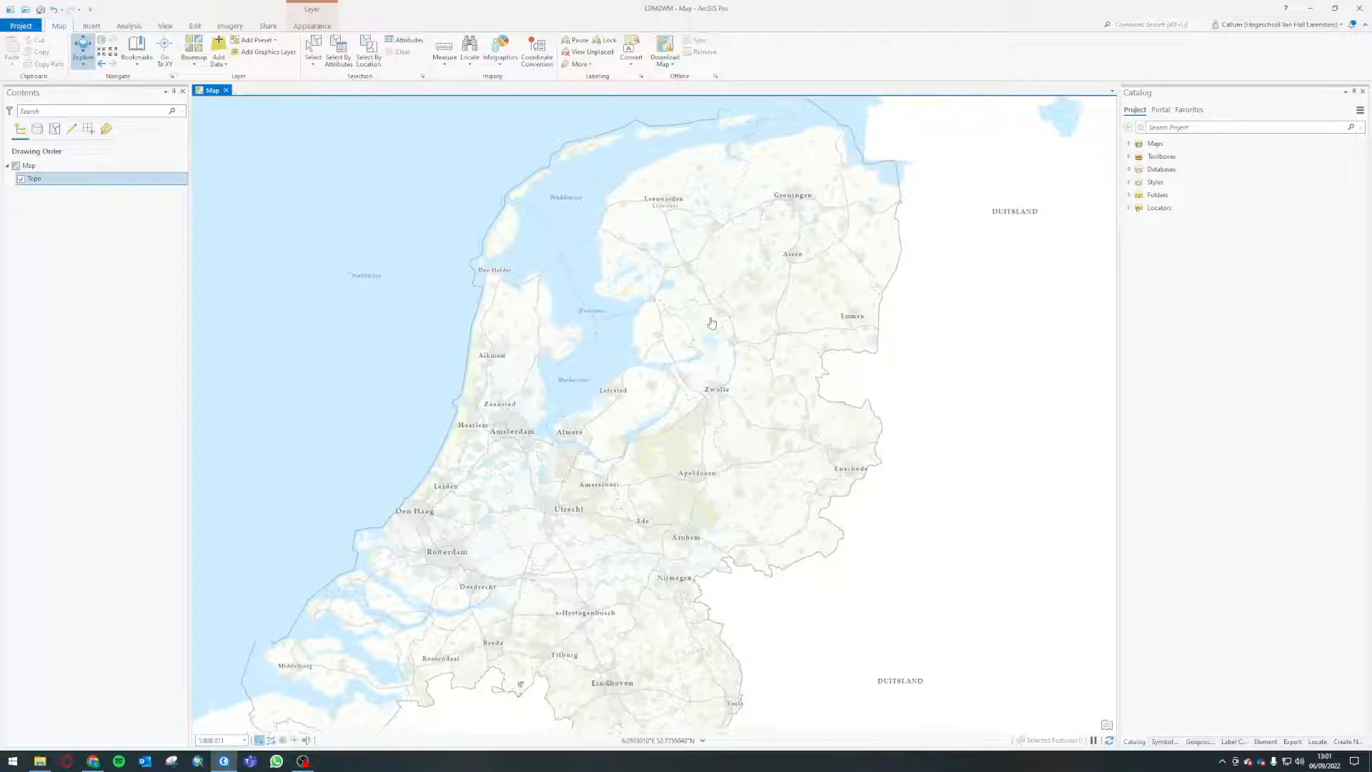
scroll(709, 322, "down", 2)
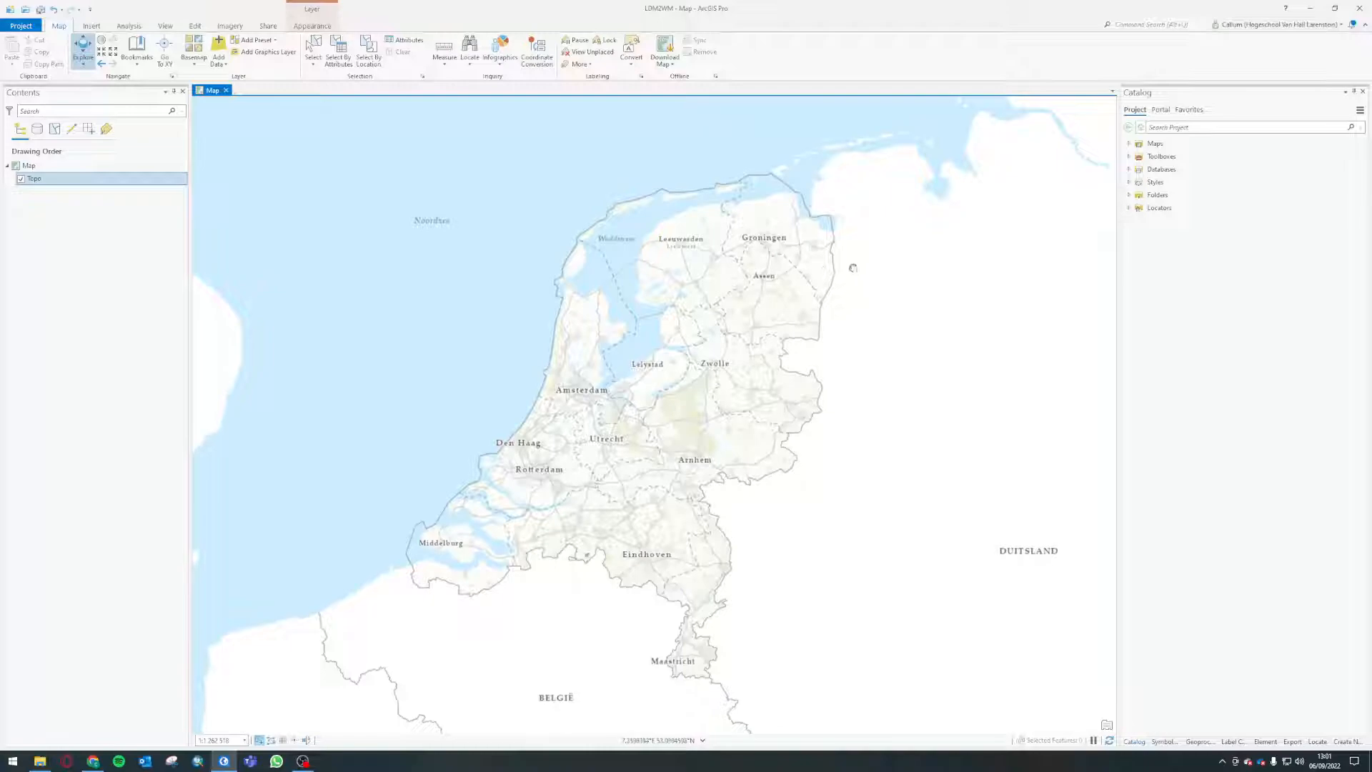
left_click_drag(852, 270, 864, 259)
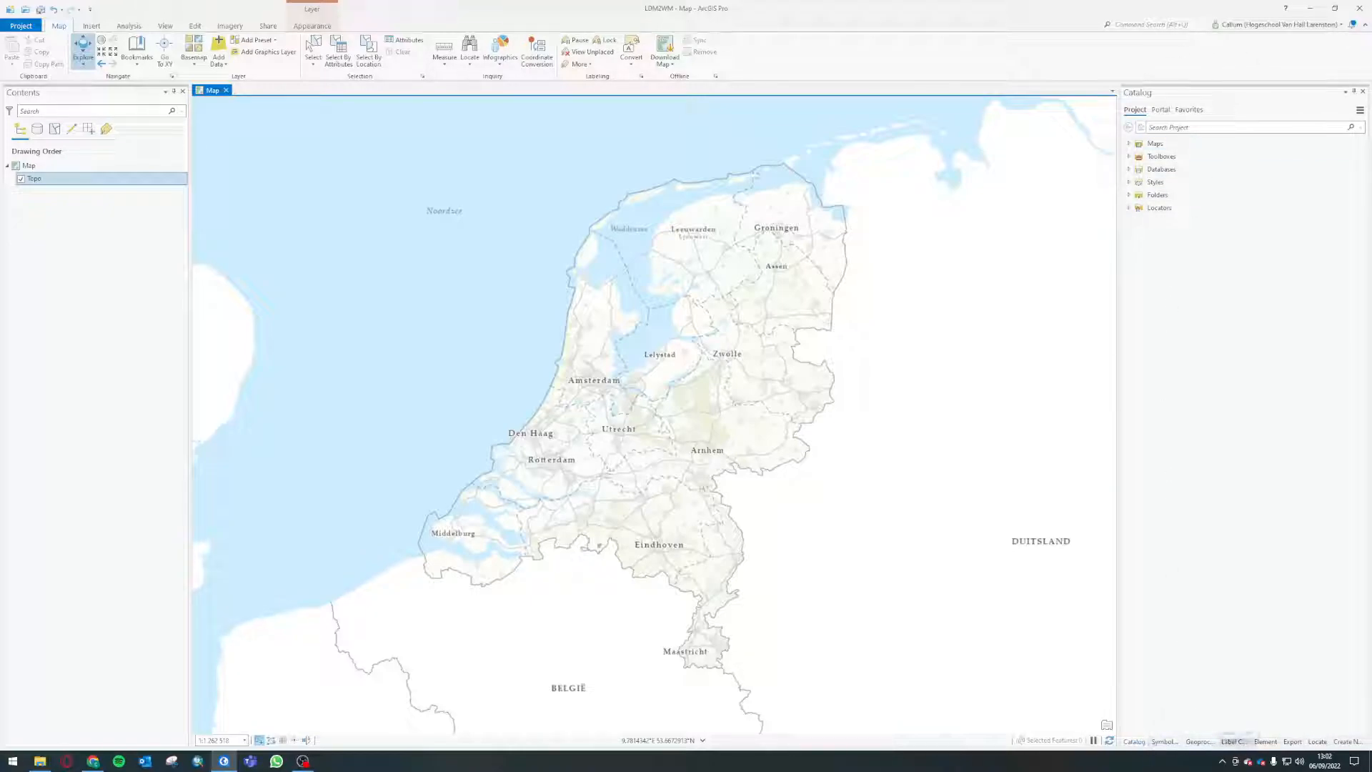
Step: Expand the project's folder connections in the Catalog and inspect the contents of the LDM2WM folder
left_click(1163, 742)
left_click(1135, 743)
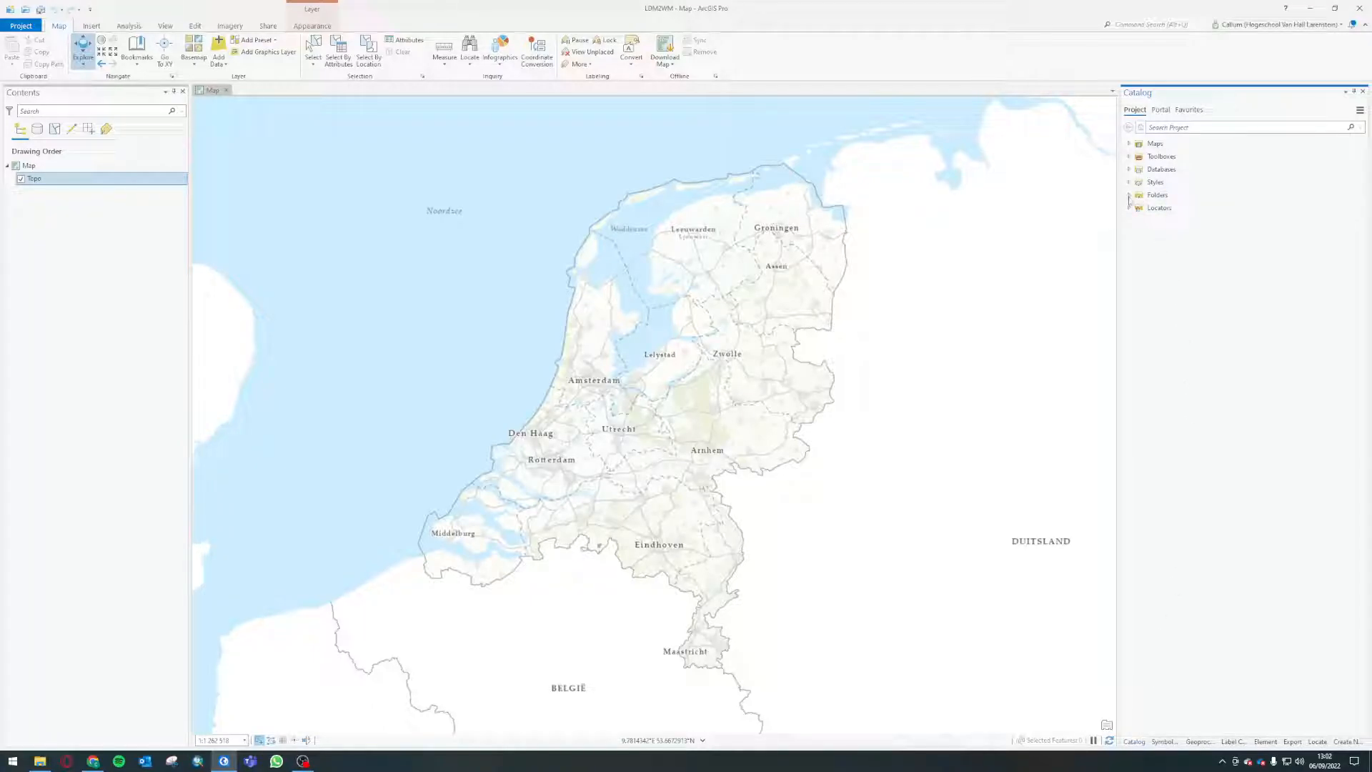
left_click(1129, 196)
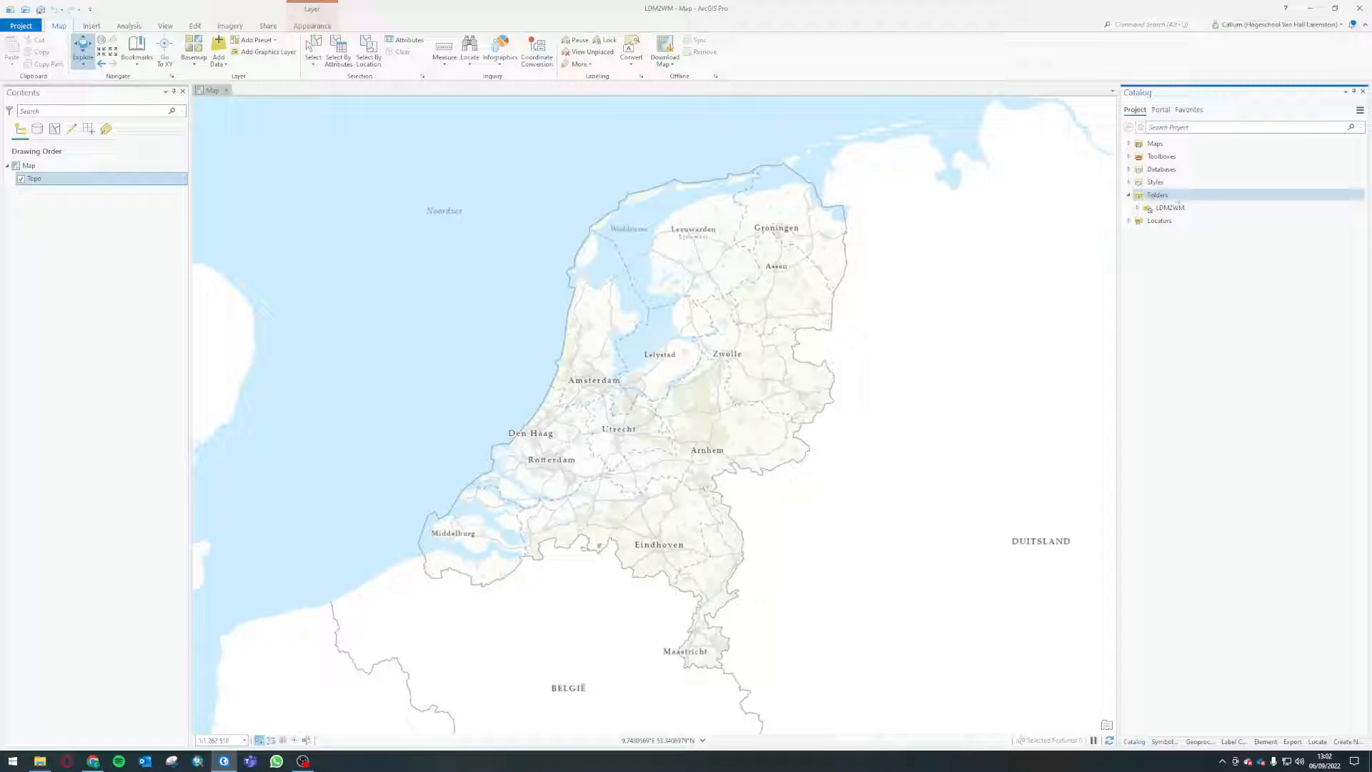
left_click(1137, 207)
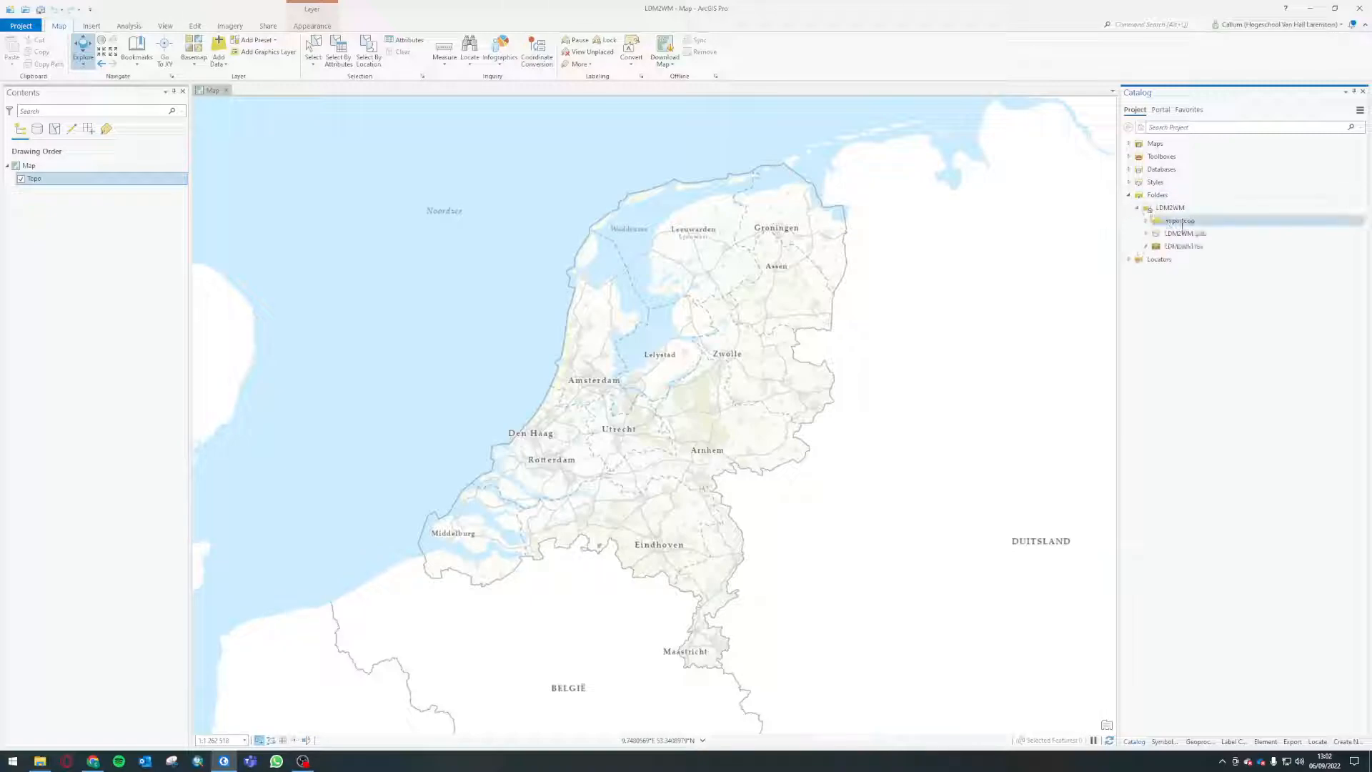
left_click(1145, 211)
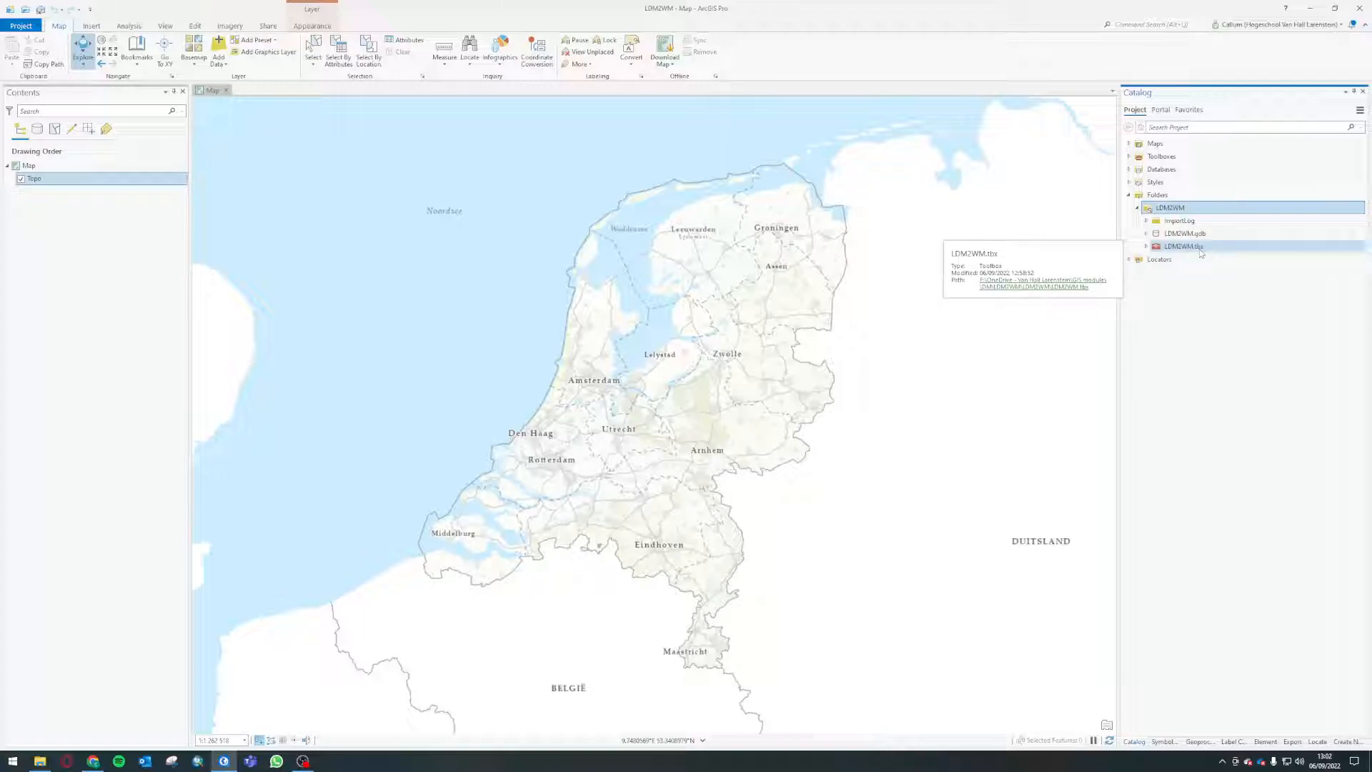
Step: Start adding a folder connection to the project and browse to the Data folder inside LDM2WM
left_click(1152, 198)
right_click(1152, 197)
left_click(1180, 206)
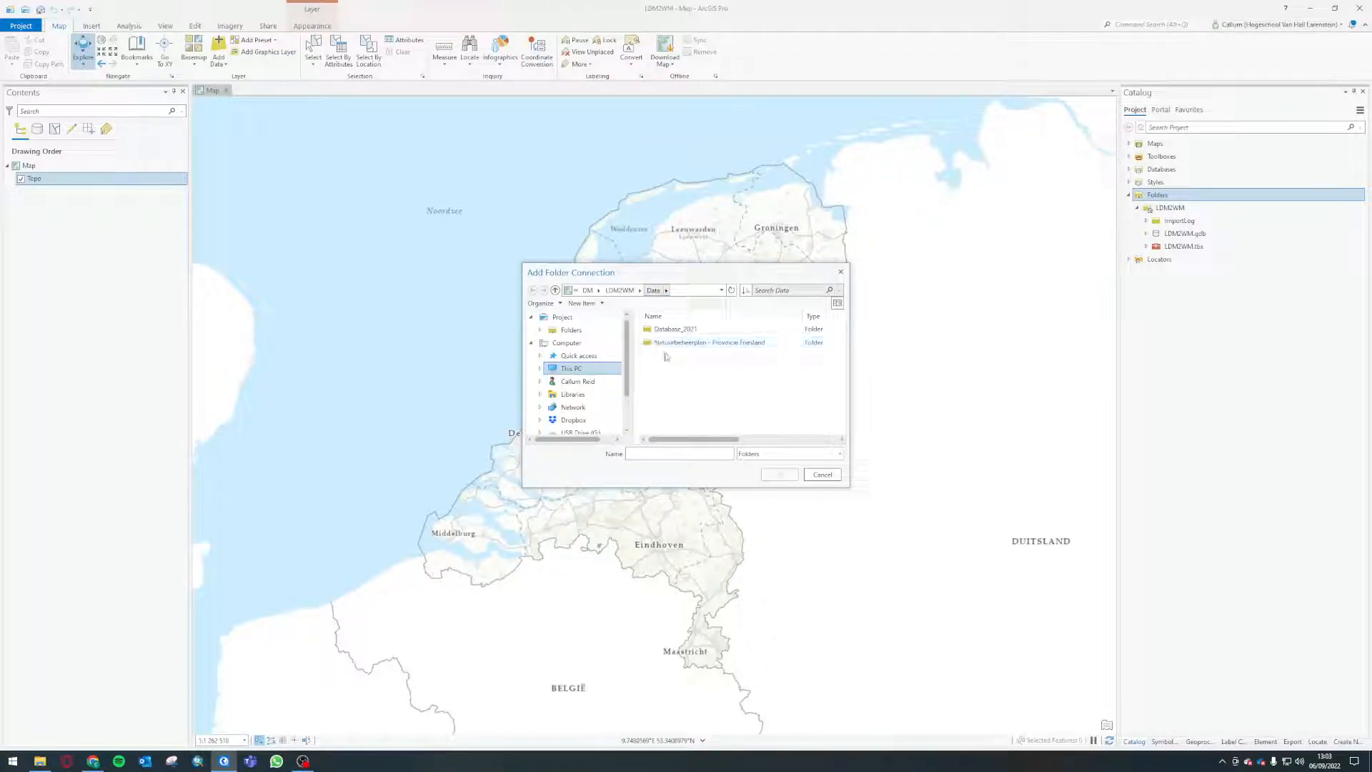
Step: Try to add the Natuurbeheerplan - Provincie Friesland folder as a folder connection
left_click(673, 329)
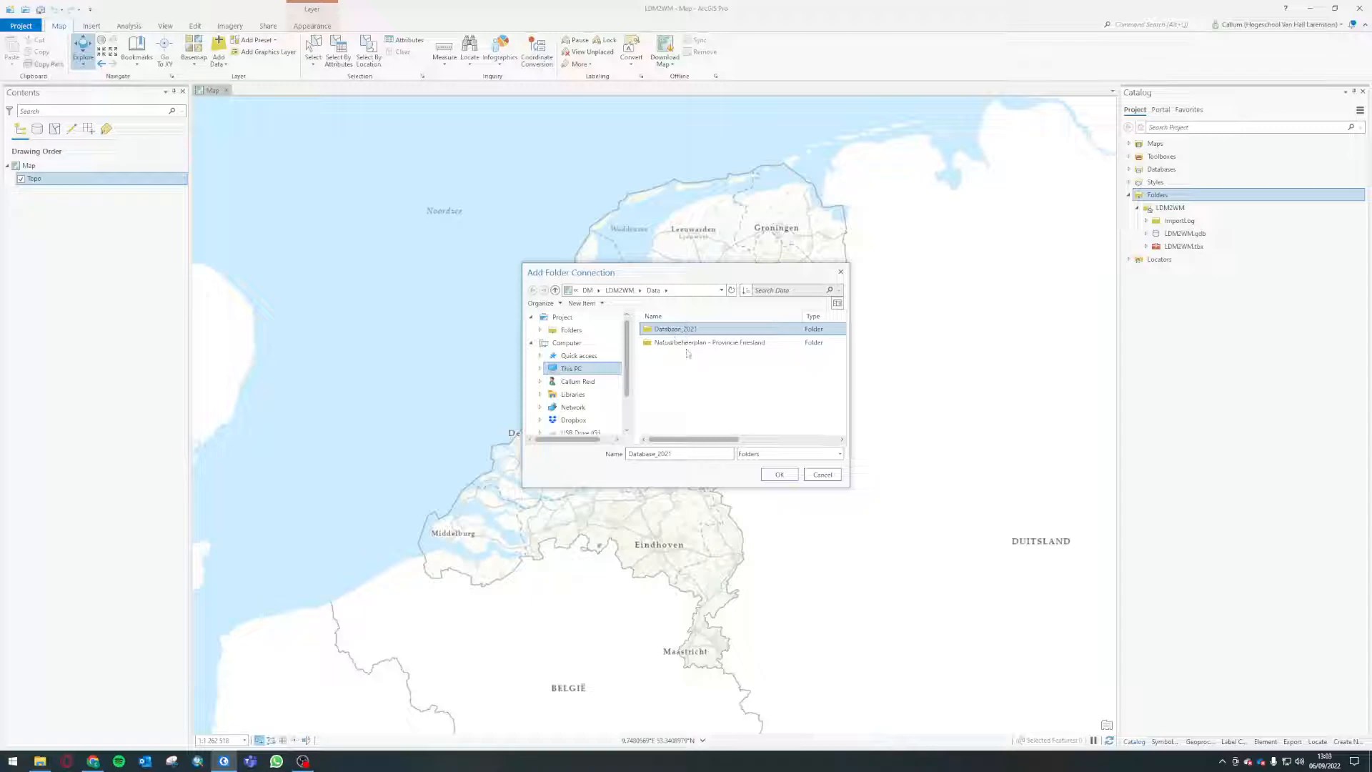
left_click(682, 344)
left_click(668, 333)
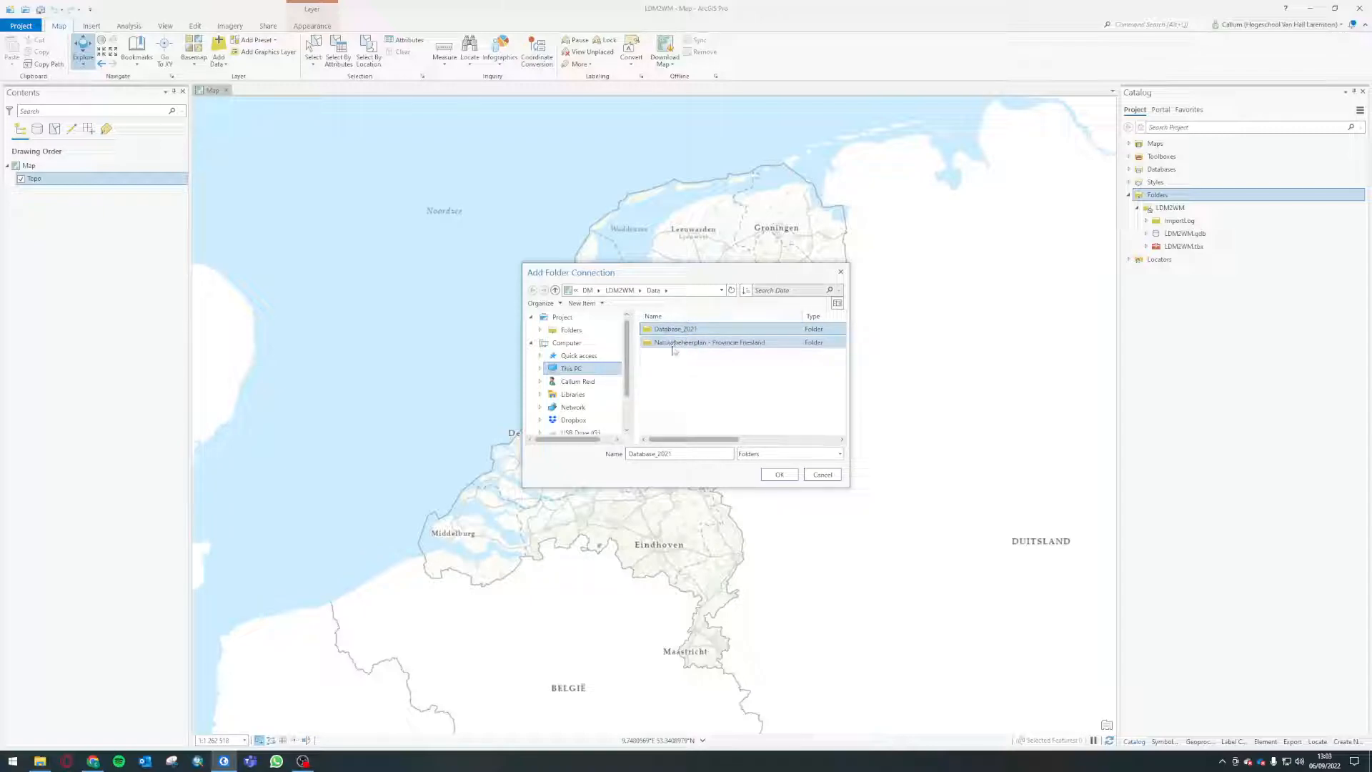
left_click(673, 346)
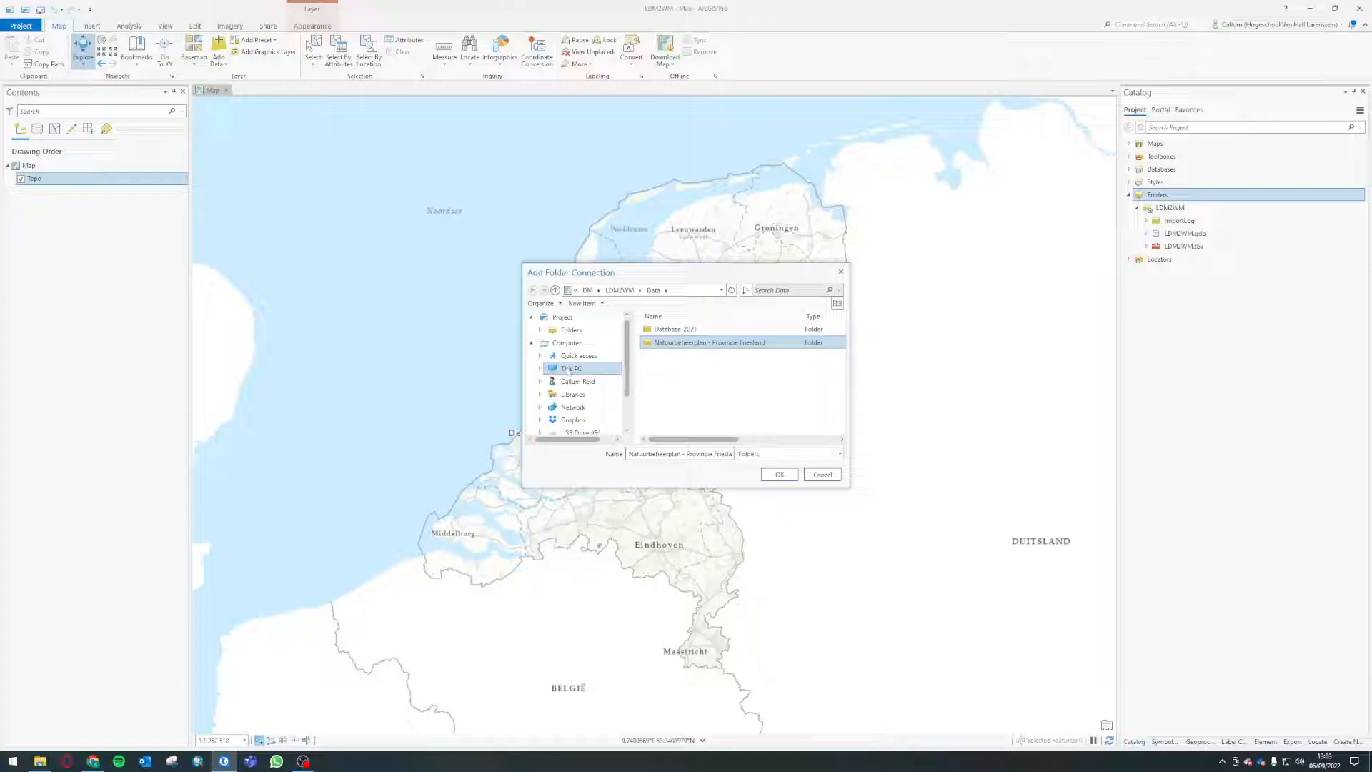
left_click(622, 292)
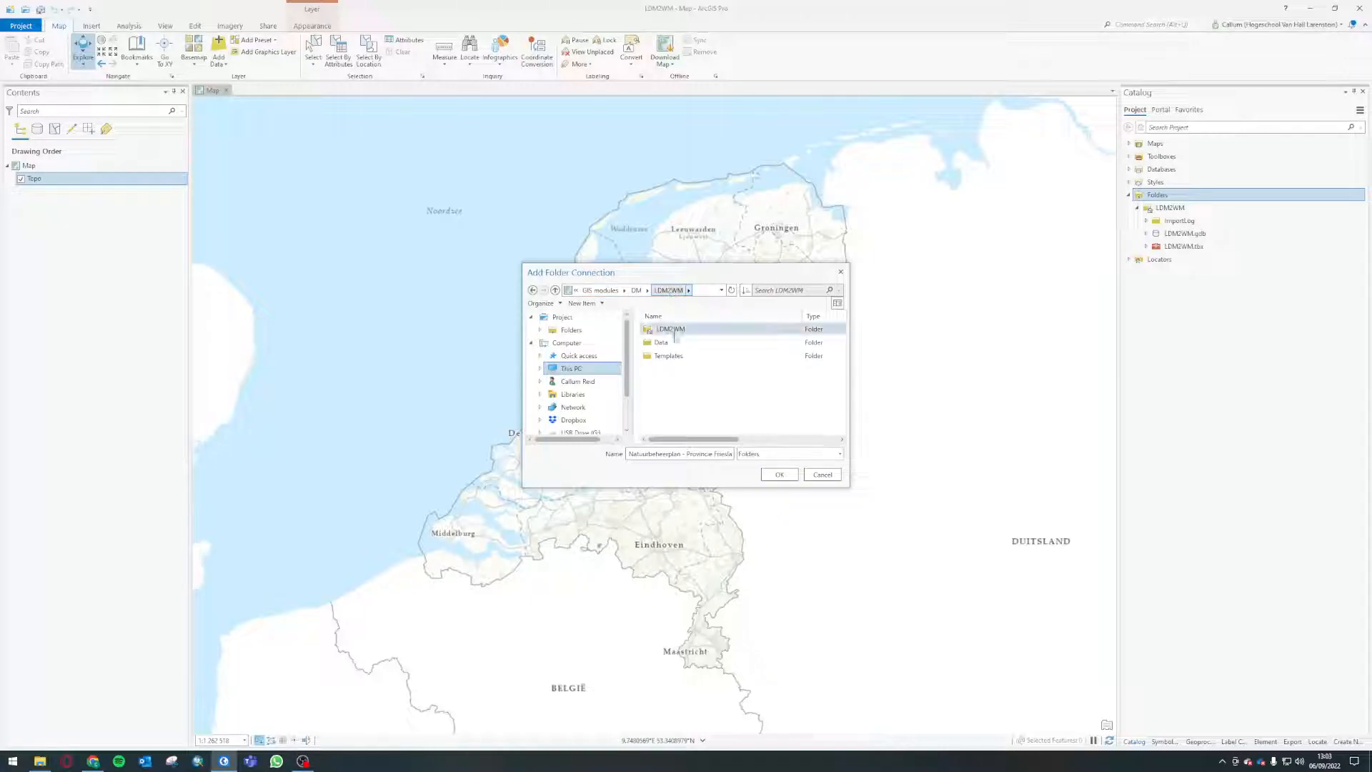
left_click(775, 476)
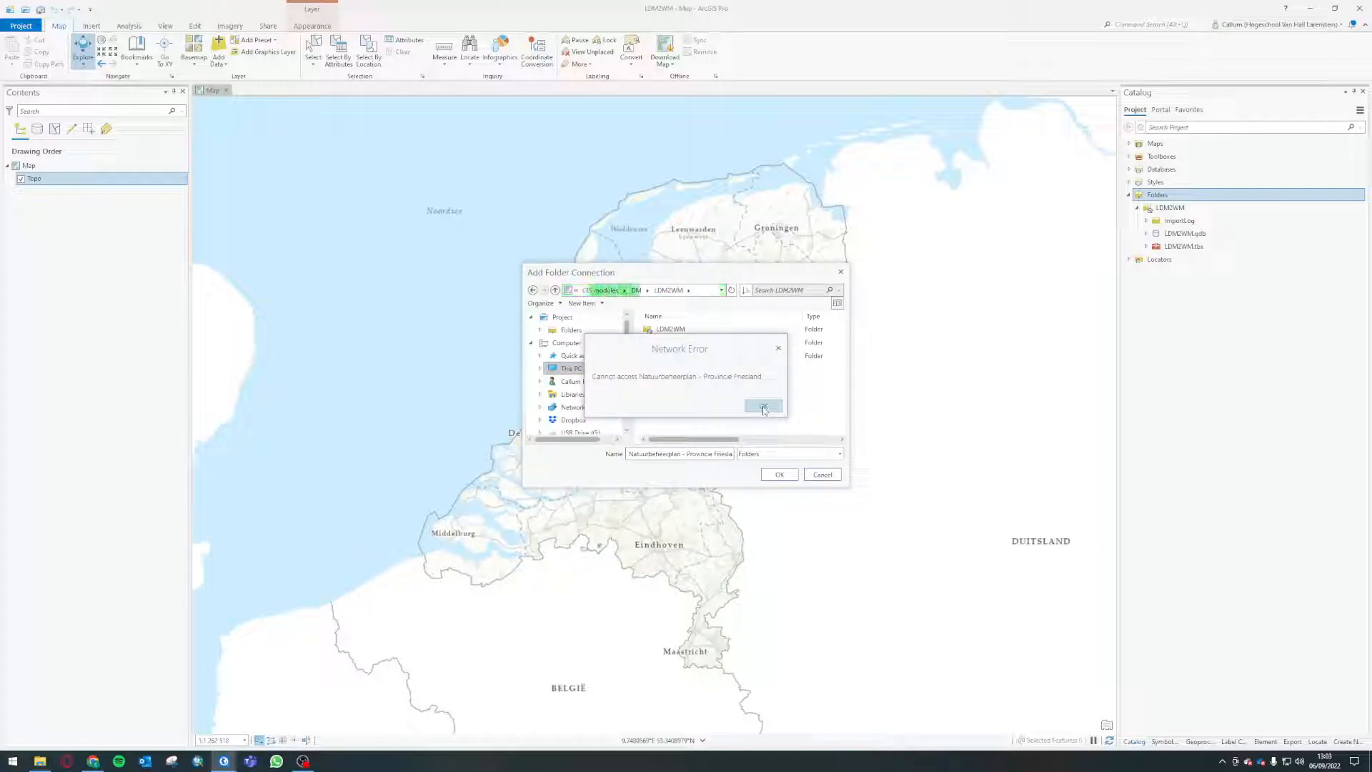
left_click(763, 407)
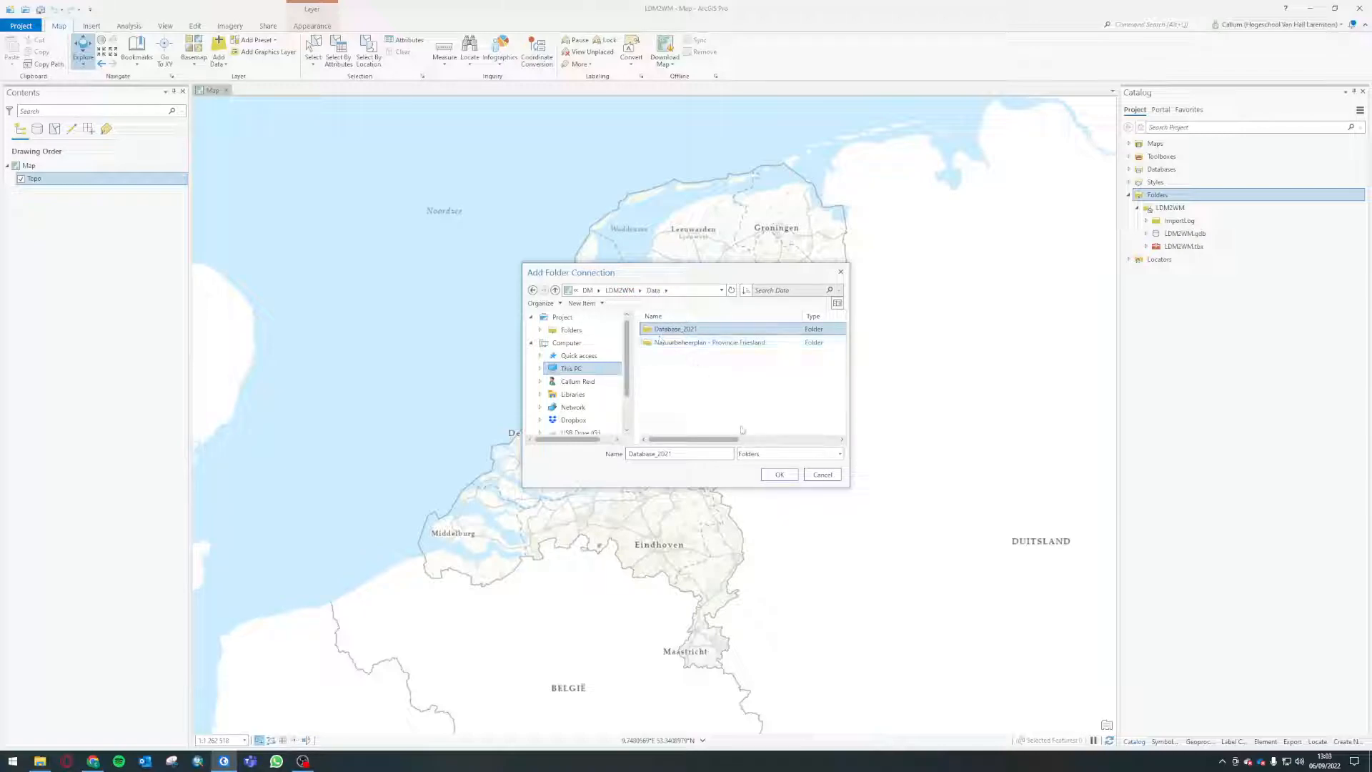
Step: Add the Database_2021 folder from the Data folder as a folder connection and expand its contents in the Catalog
left_click(779, 474)
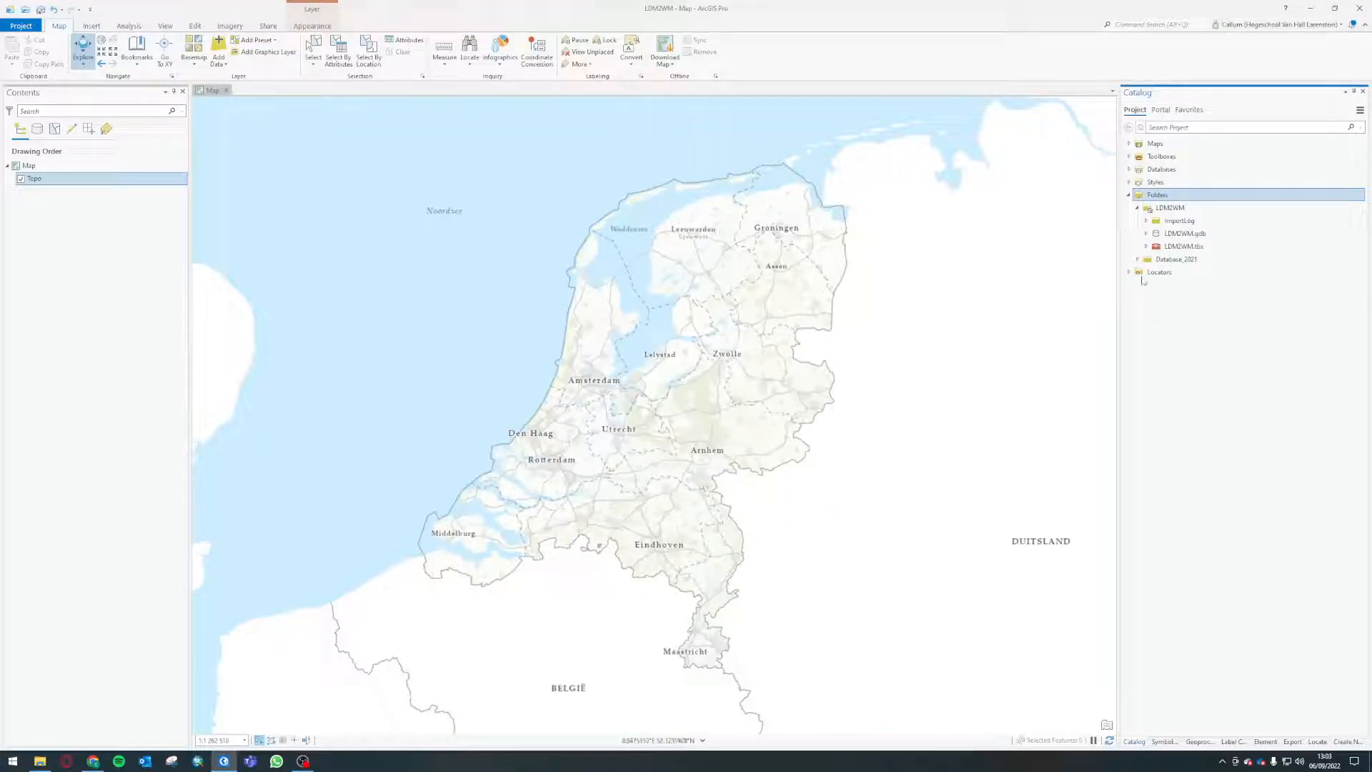
left_click(1138, 259)
mouse_move(1161, 275)
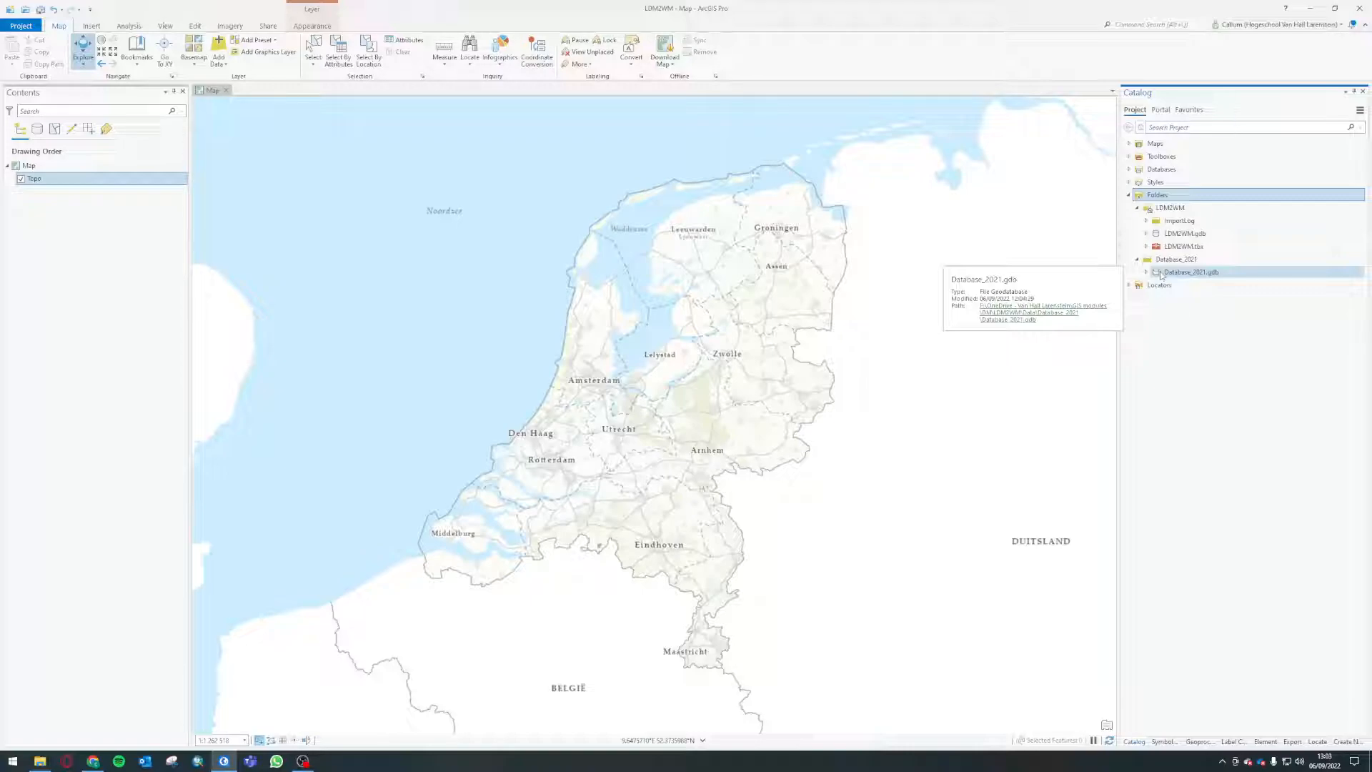
left_click(1175, 259)
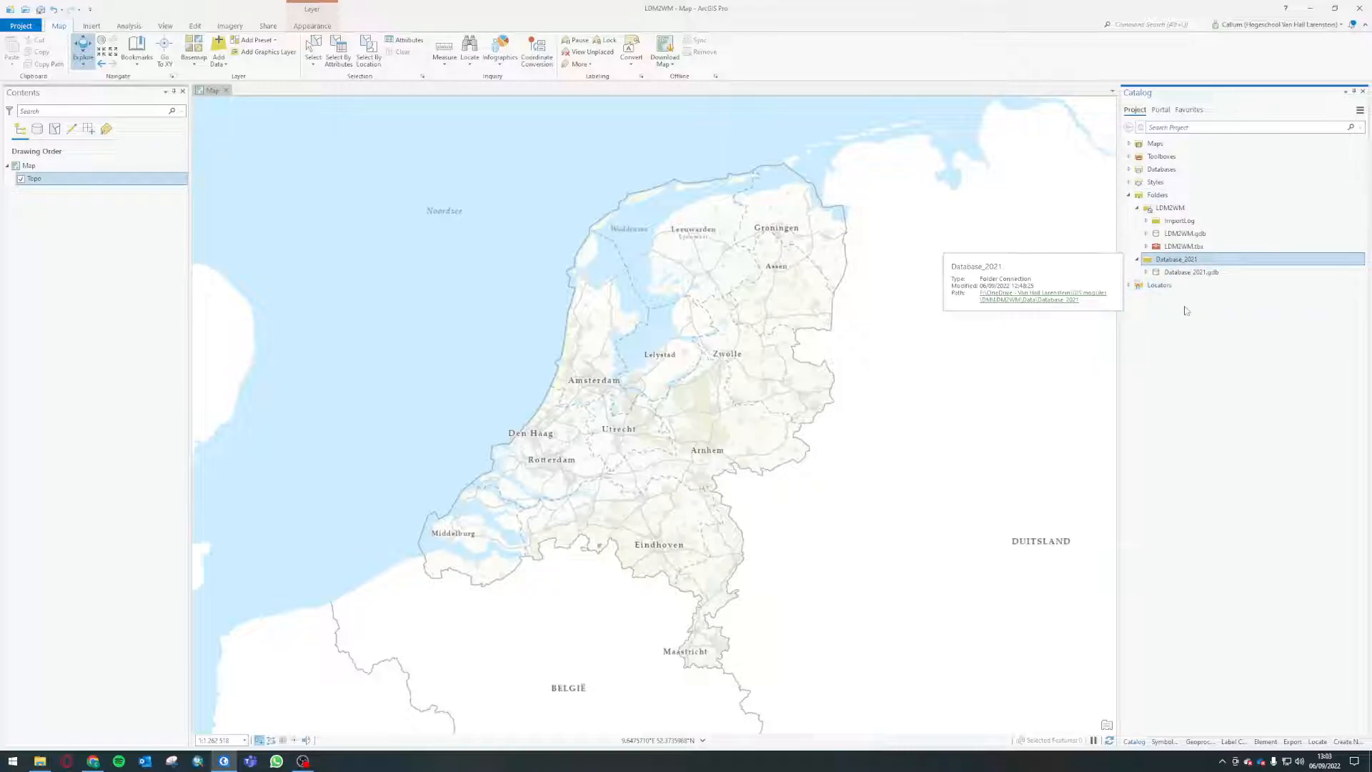
Step: Expand the Database_2021.gdb geodatabase in the Catalog and examine the datasets it contains
left_click(1179, 273)
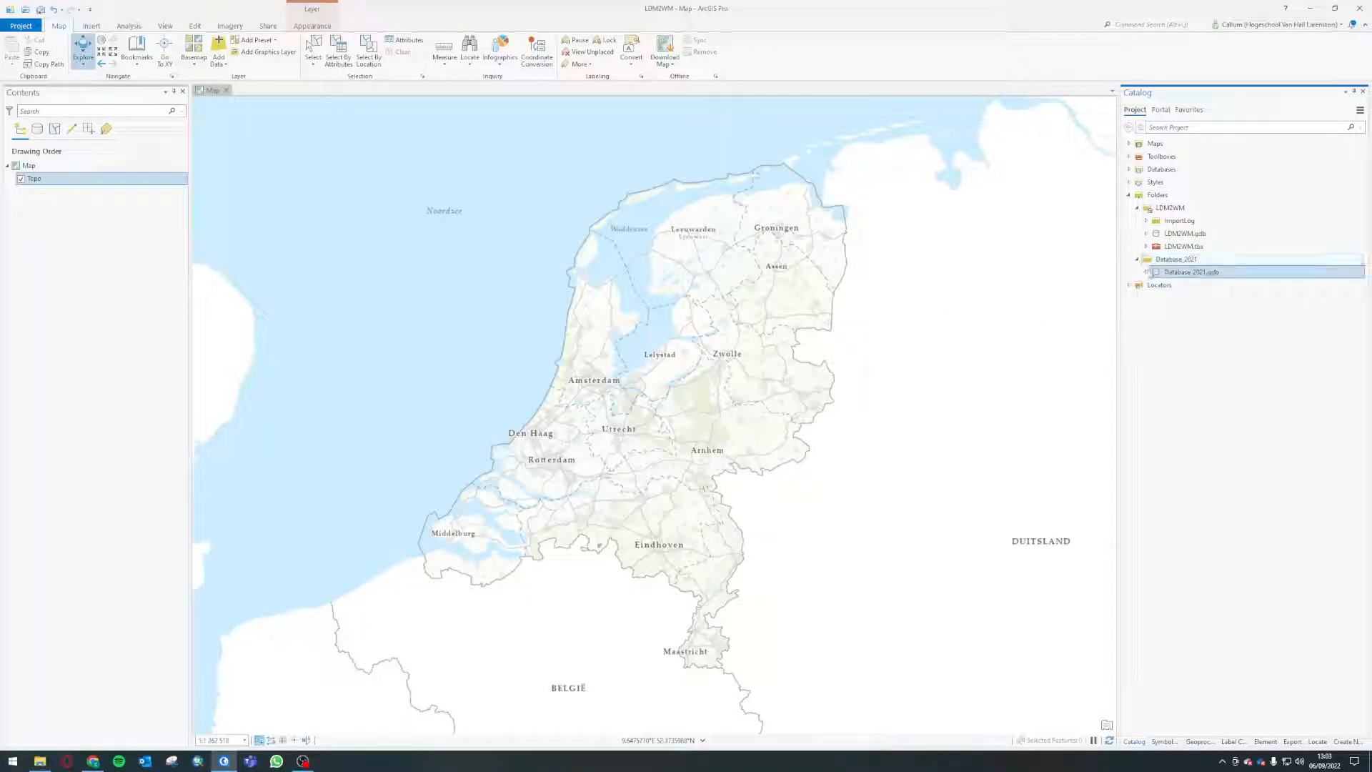
left_click(1146, 273)
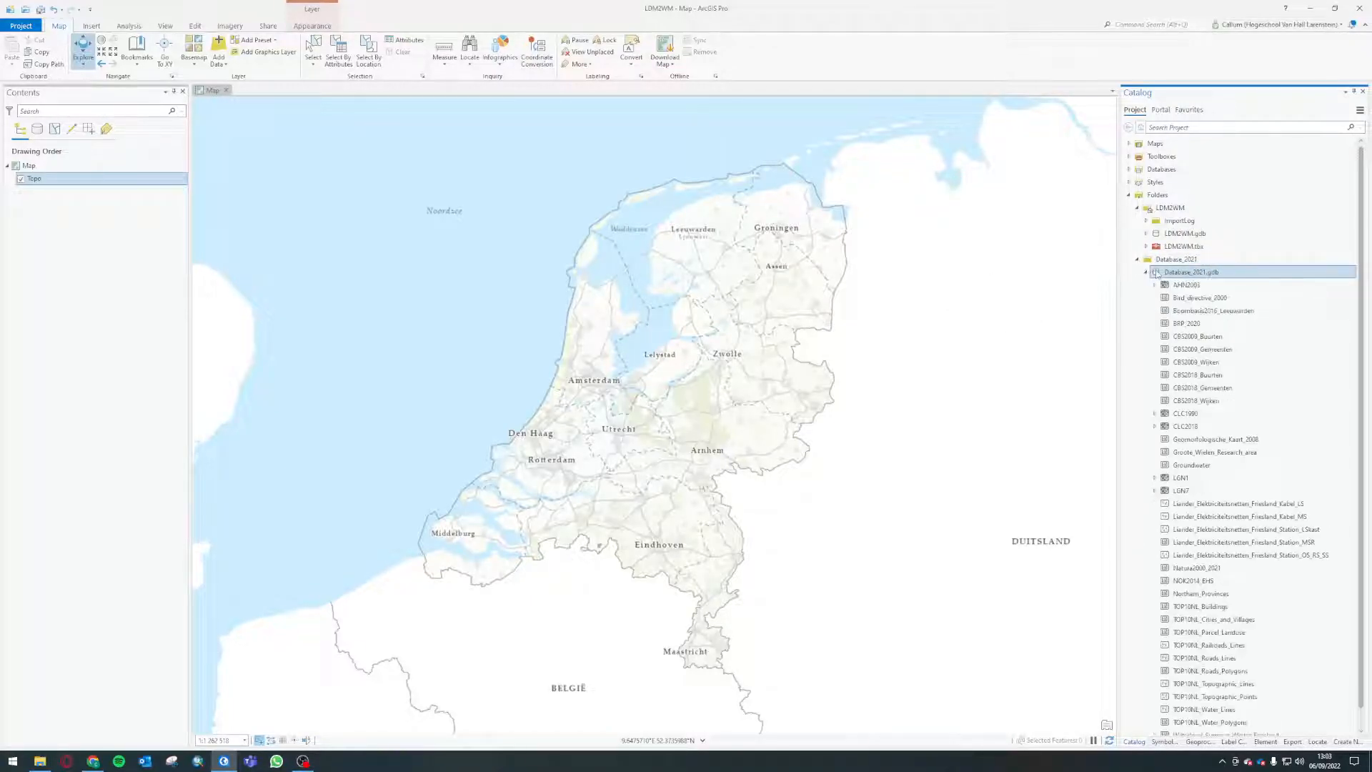
scroll(1197, 332, "down", 1)
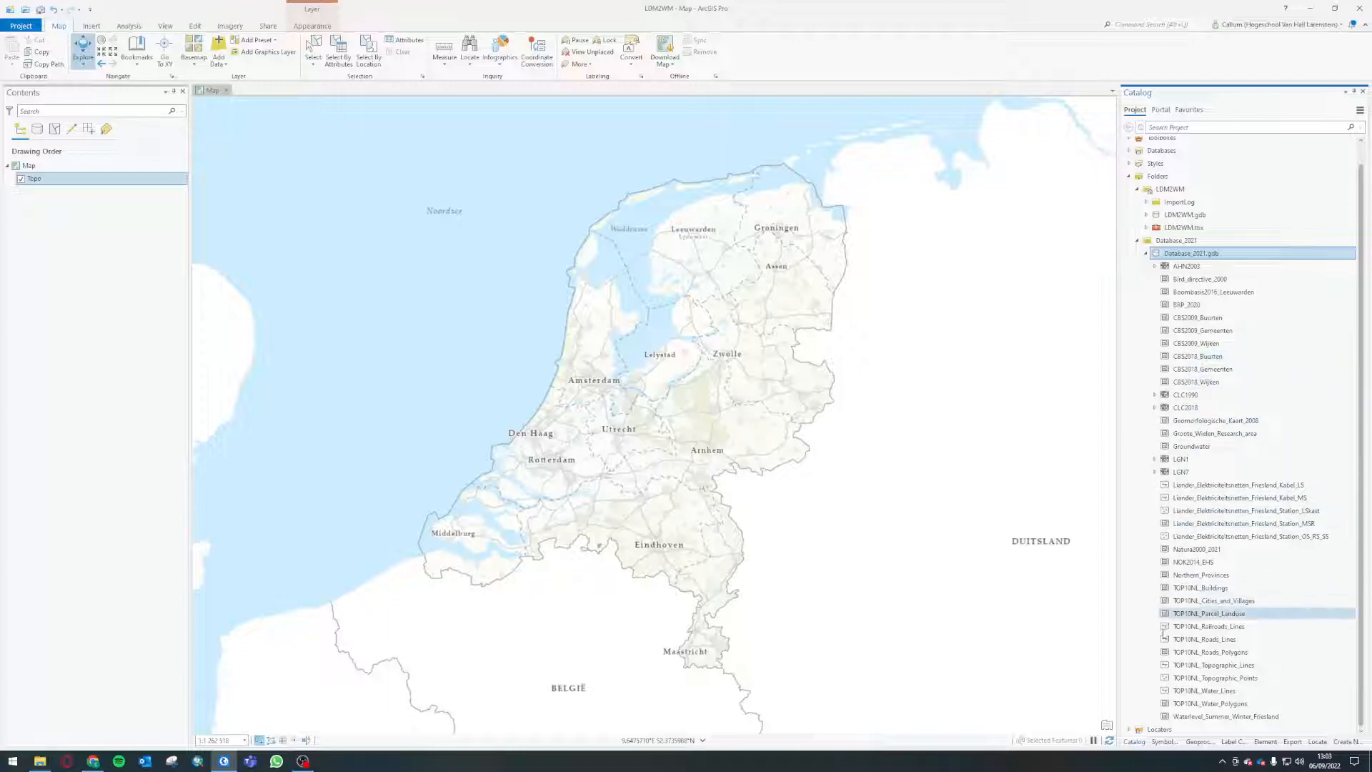
mouse_move(1202, 404)
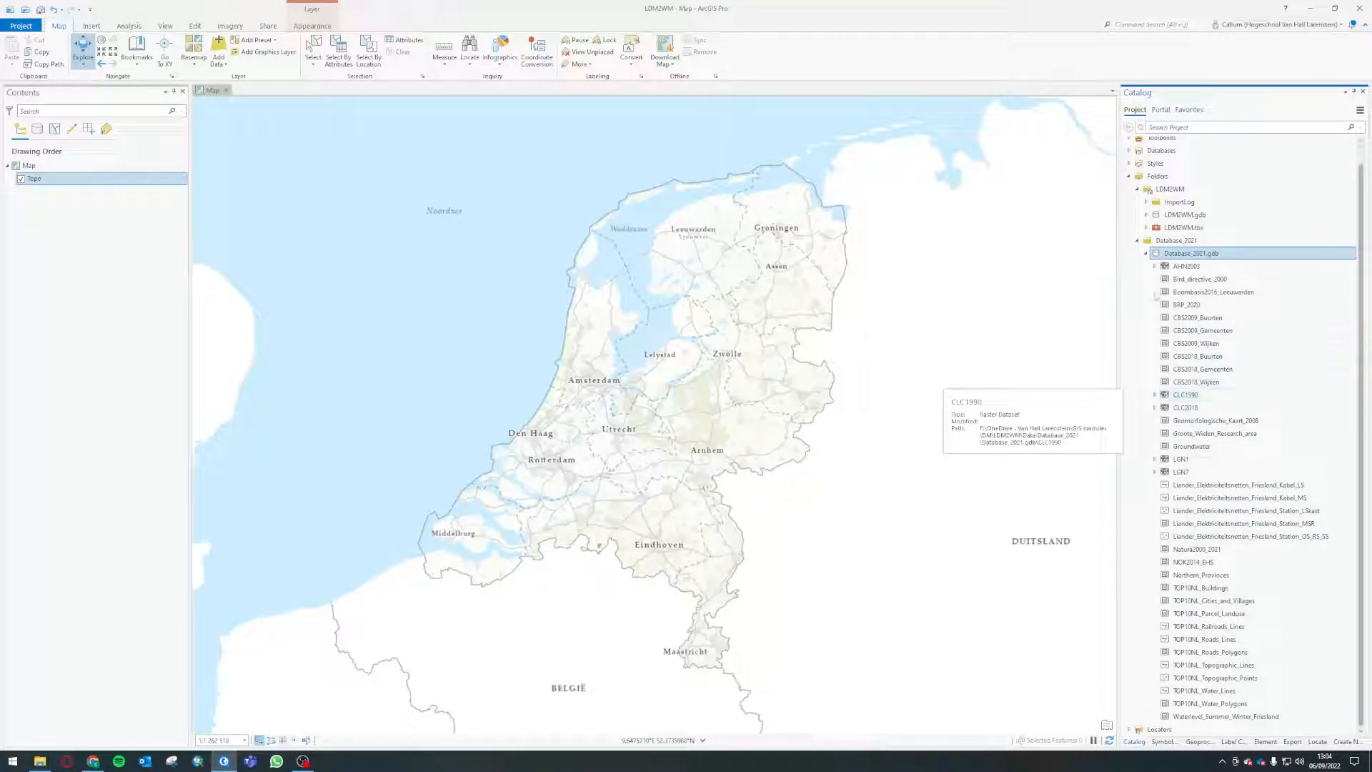
Step: Collapse the dataset list of Database_2021.gdb, then collapse and re-expand the Database_2021 folder
left_click(1146, 254)
left_click(1137, 260)
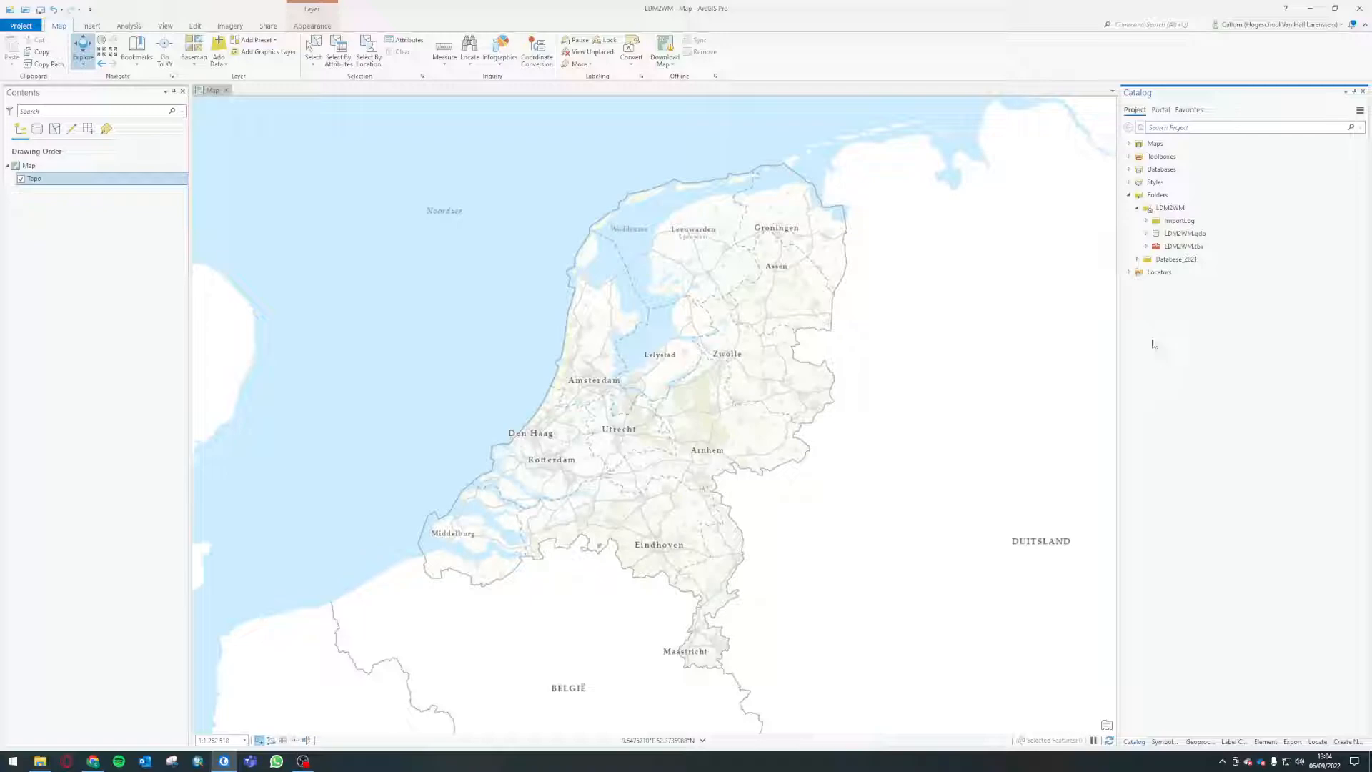
left_click(1136, 259)
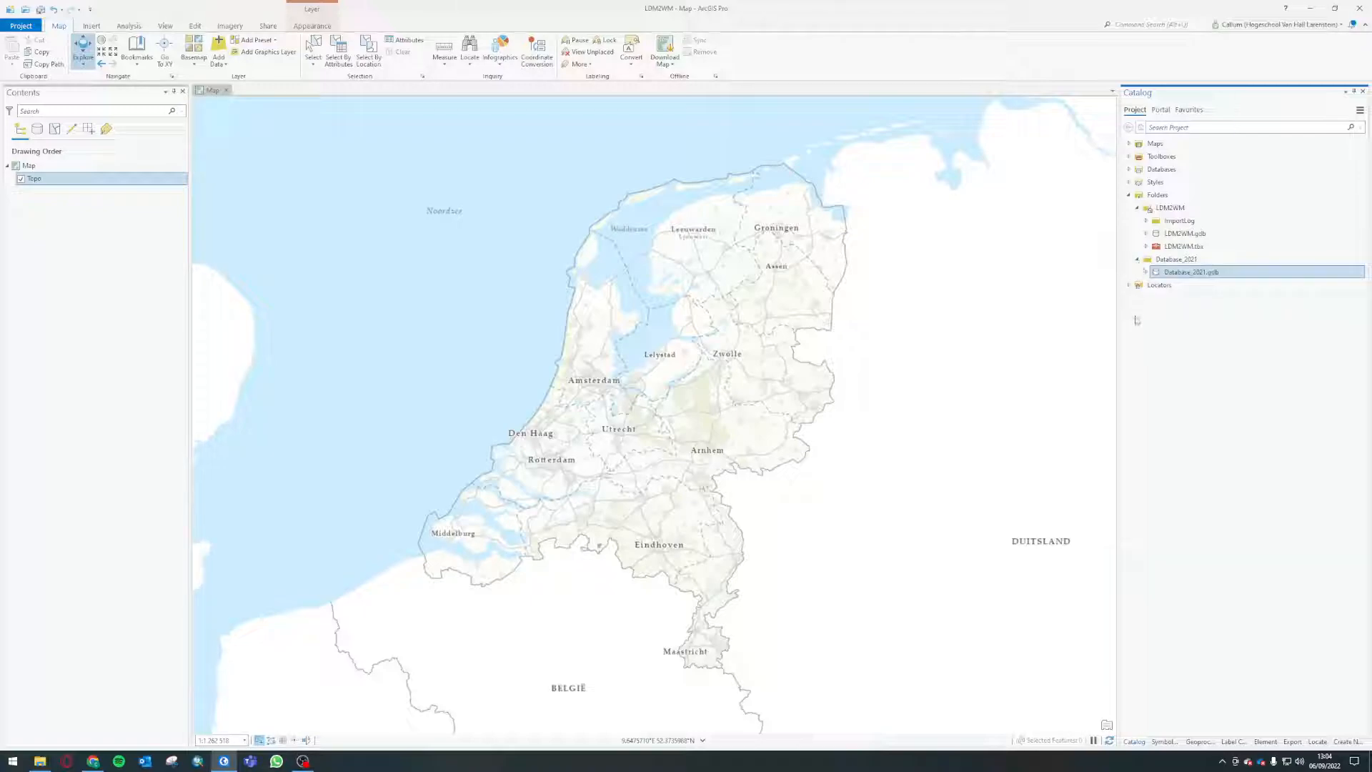